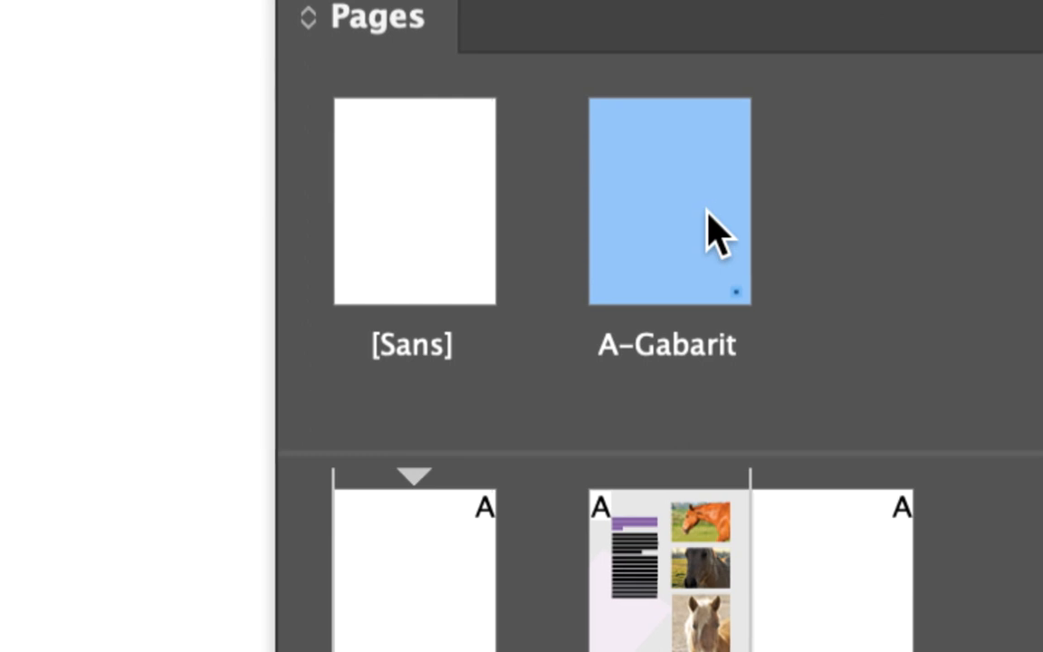
# Enlarge the Pages panel, duplicate the A-Gabarit master page, and open the duplicate.
pyautogui.moveTo(699, 208); pyautogui.dragTo(720, 213)
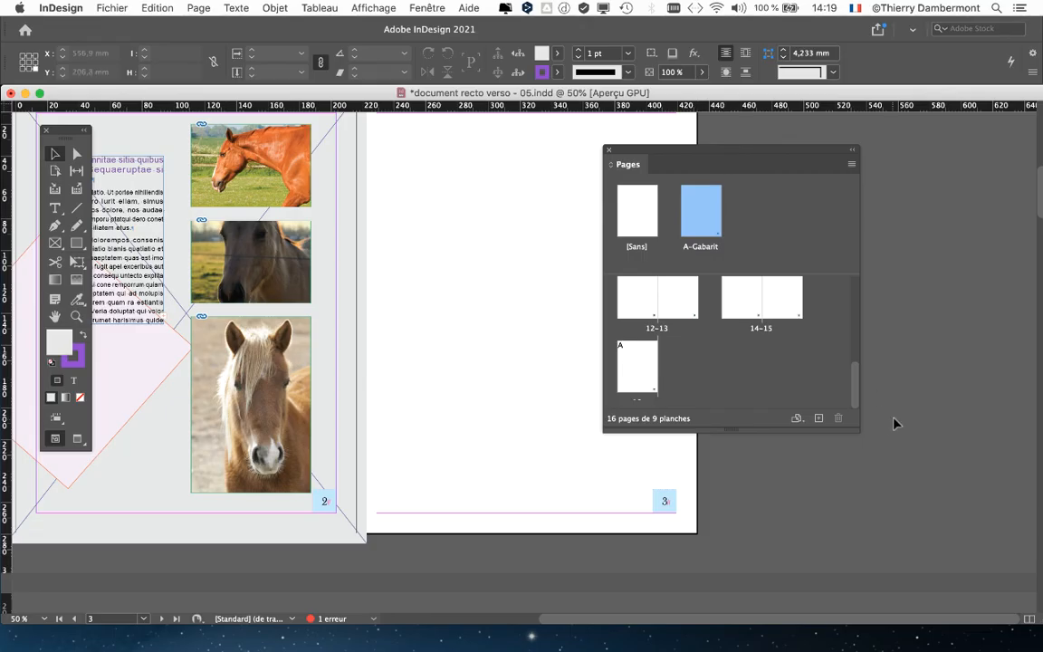
pyautogui.moveTo(861, 437); pyautogui.dragTo(867, 491)
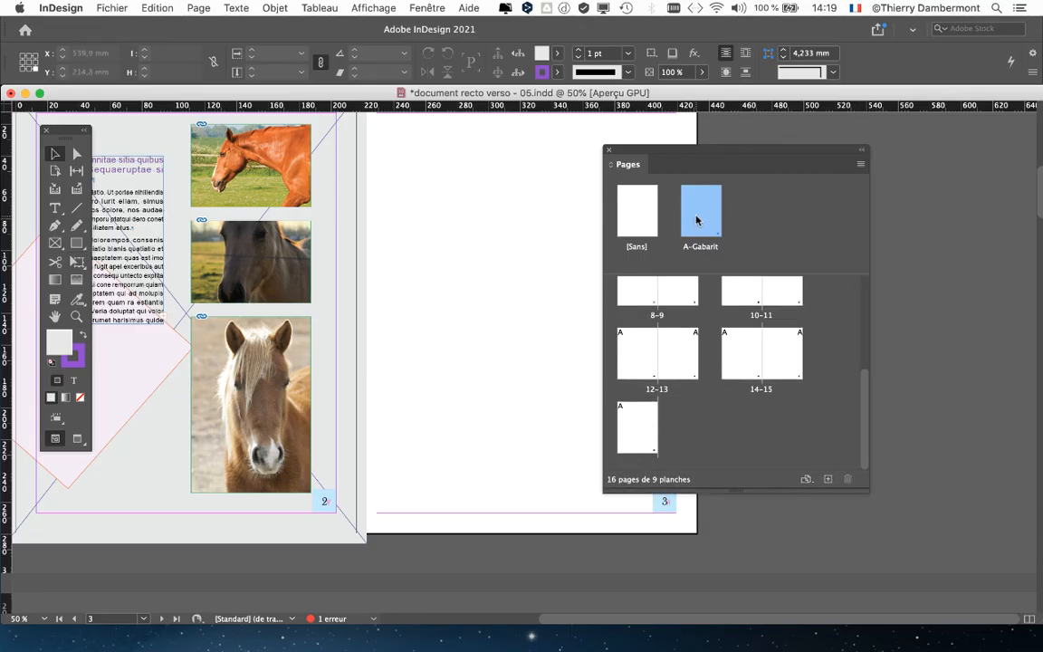
pyautogui.click(827, 477)
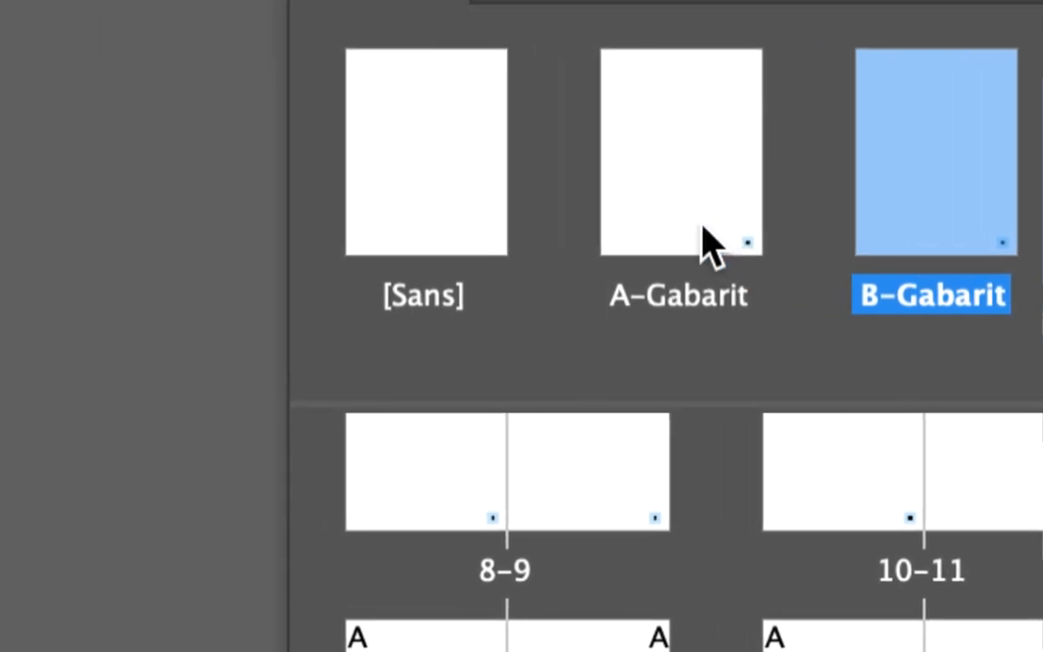
pyautogui.click(479, 199)
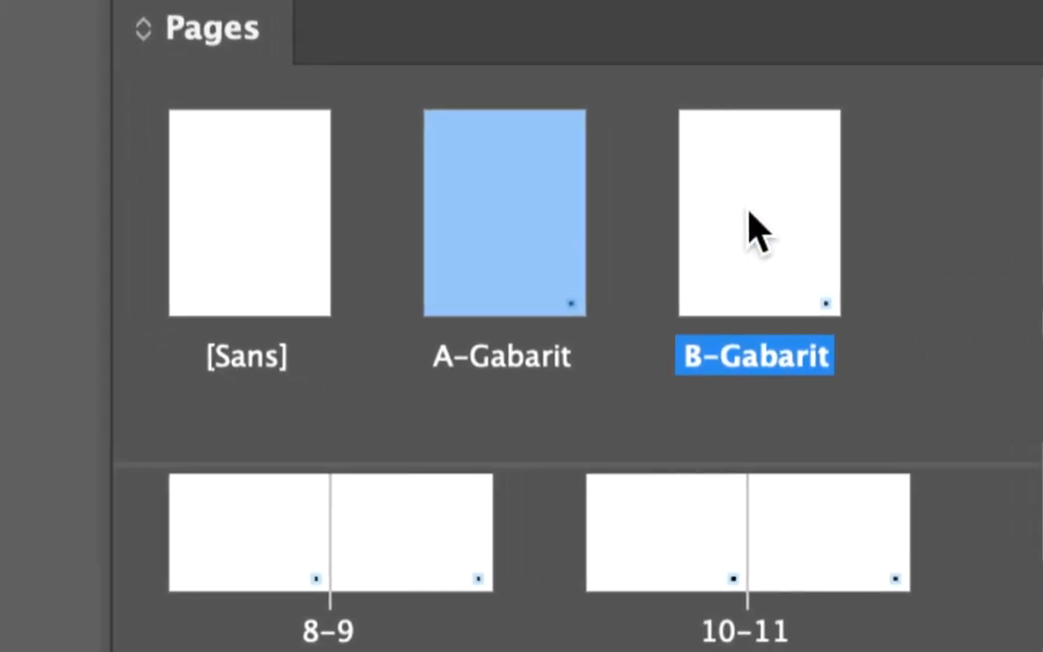
pyautogui.click(754, 231)
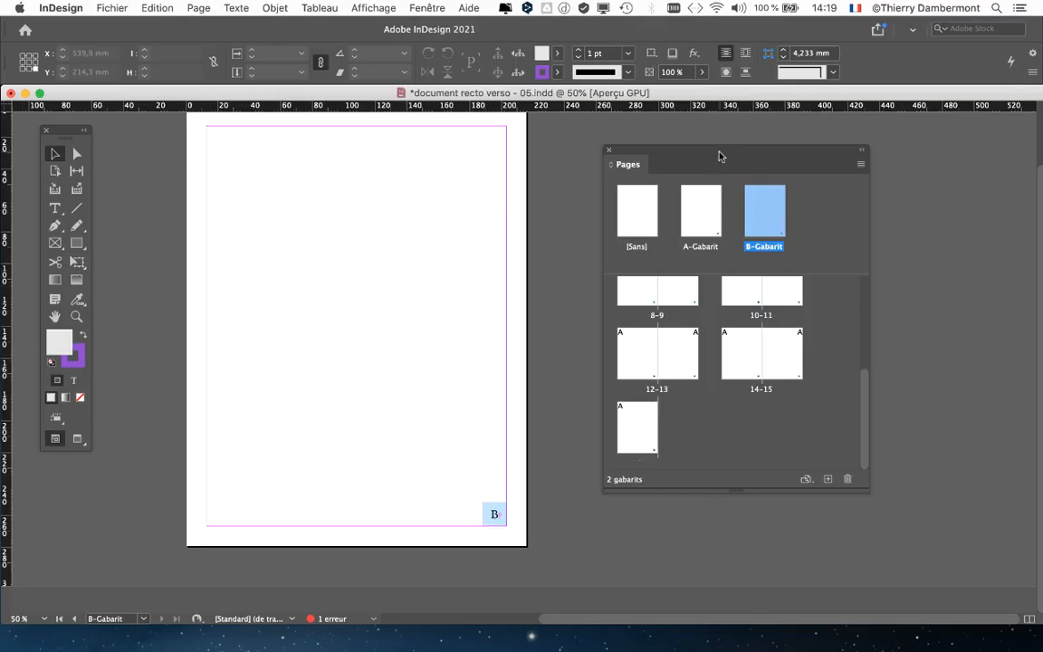
# Start applying the B-Gabarit master to document pages, entering 3, 5, 7, 9 as the target pages.
pyautogui.moveTo(723, 461); pyautogui.dragTo(801, 523)
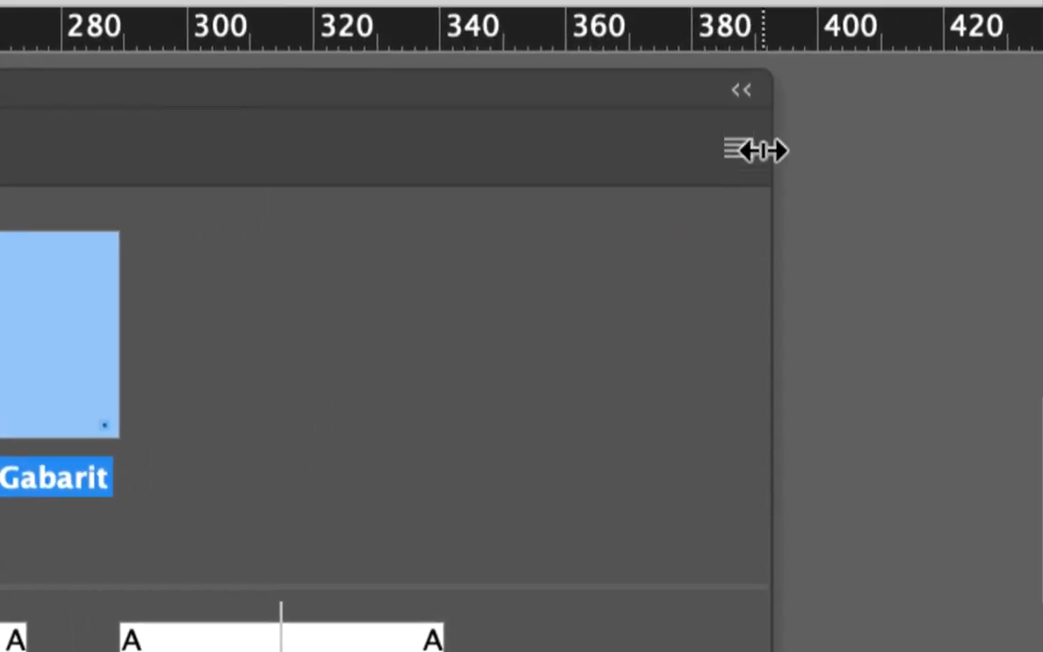
pyautogui.click(738, 149)
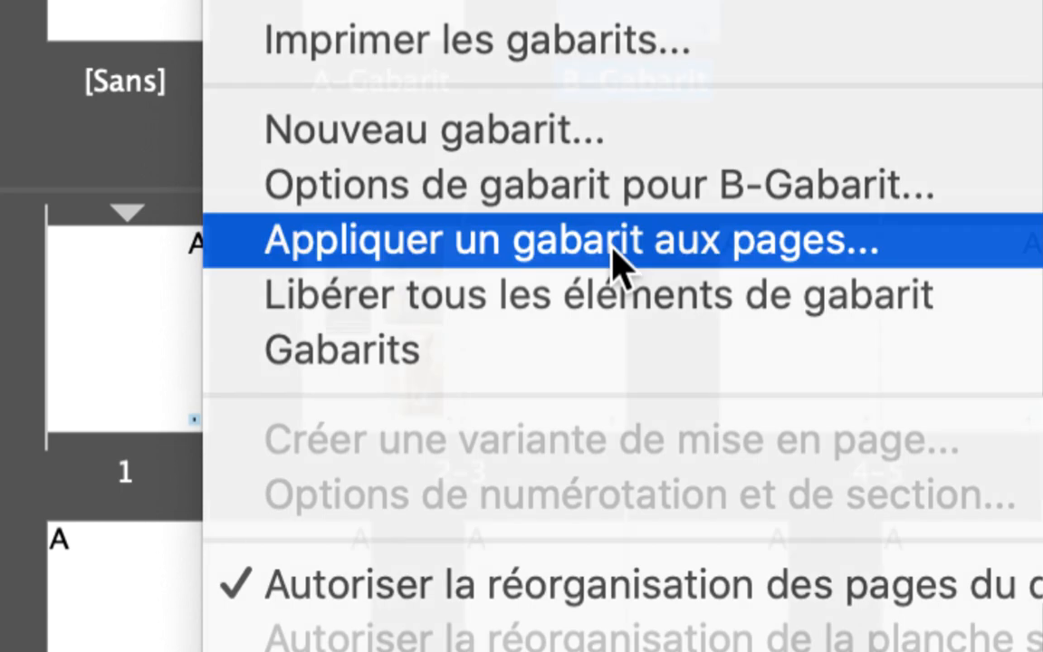
pyautogui.click(615, 257)
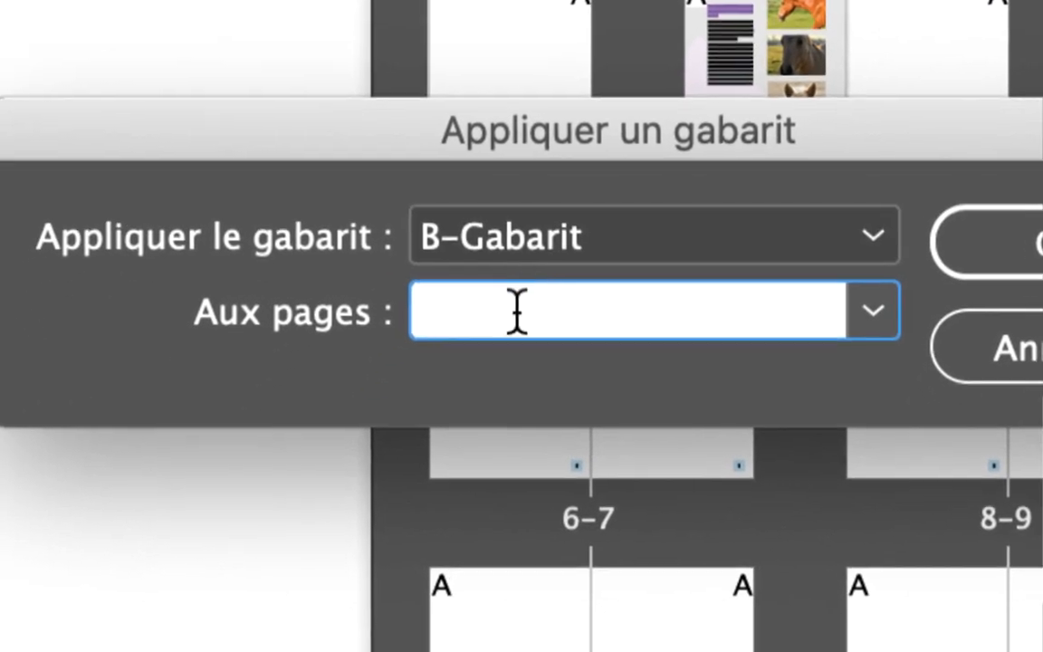
pyautogui.write('3, 5, 7')
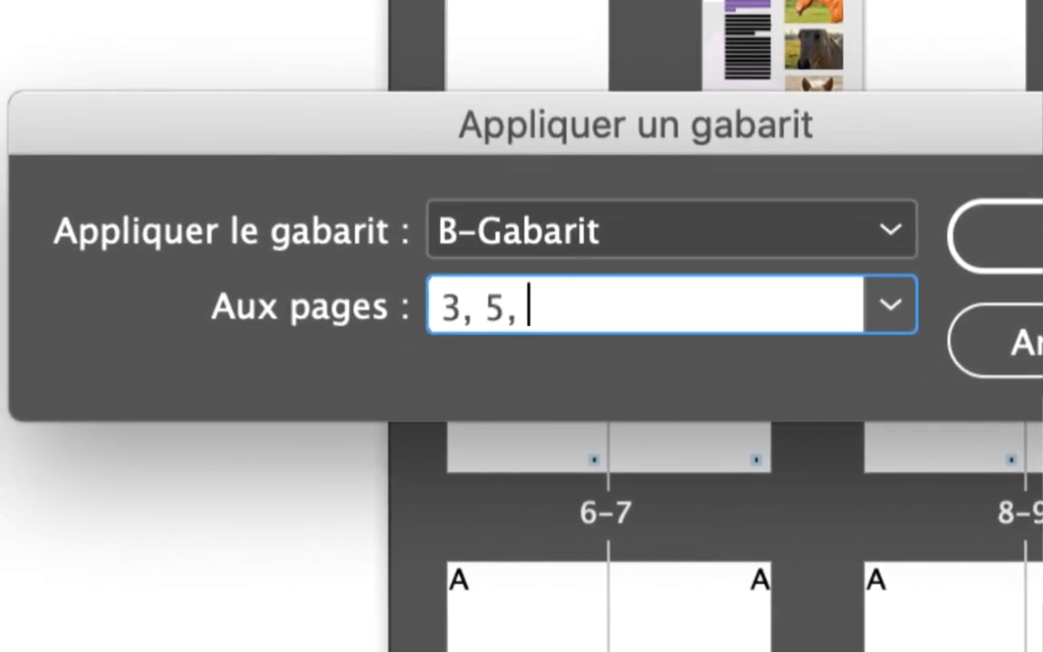
pyautogui.write(', ')
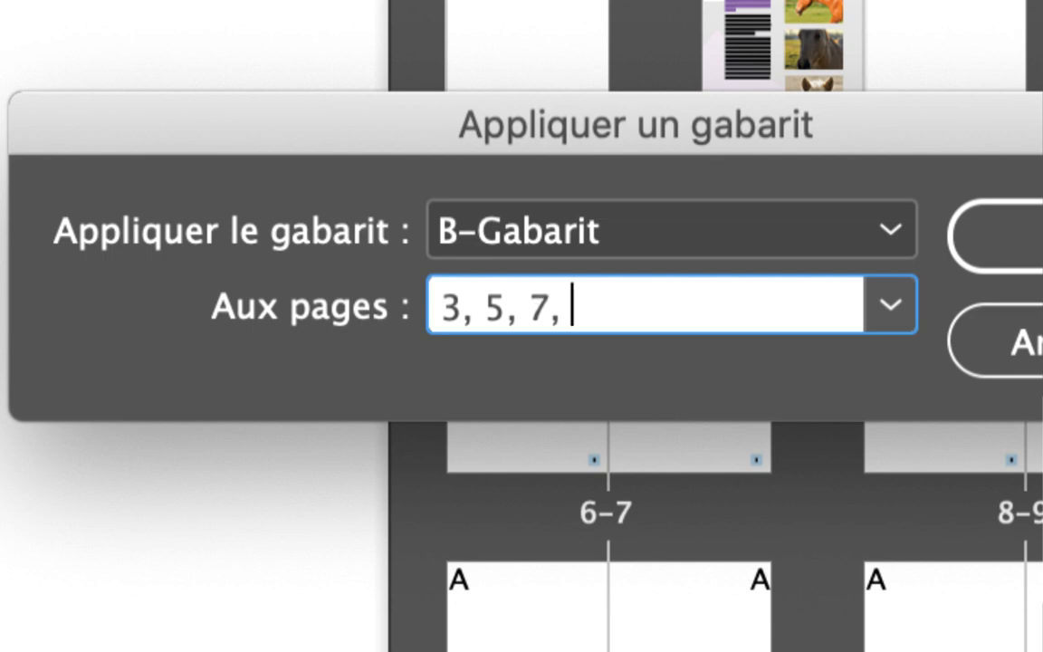
pyautogui.write('9')
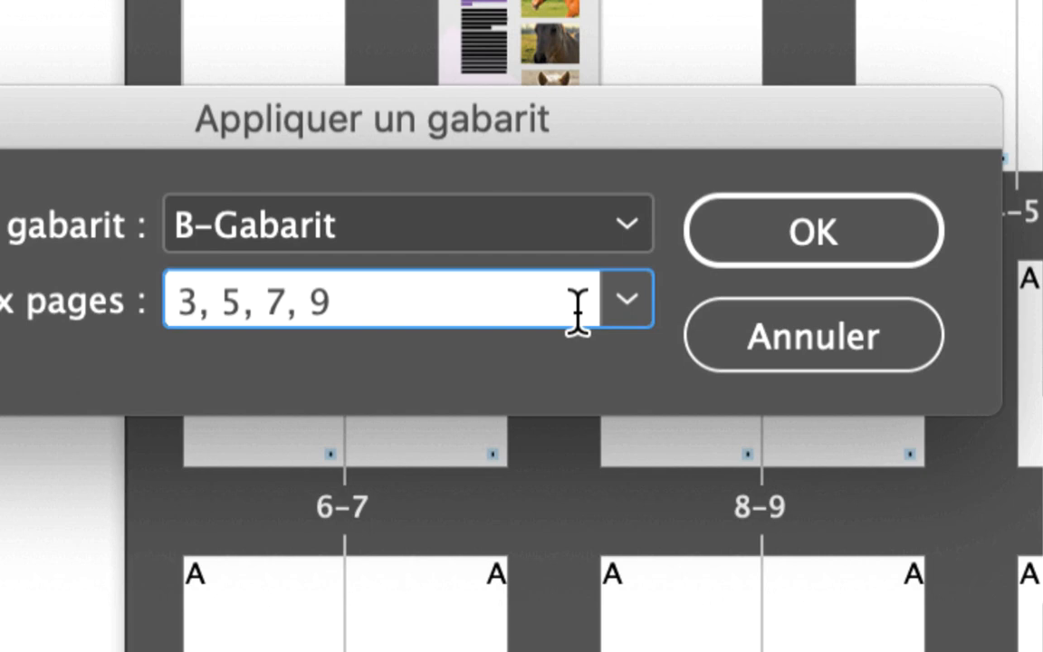
pyautogui.click(890, 304)
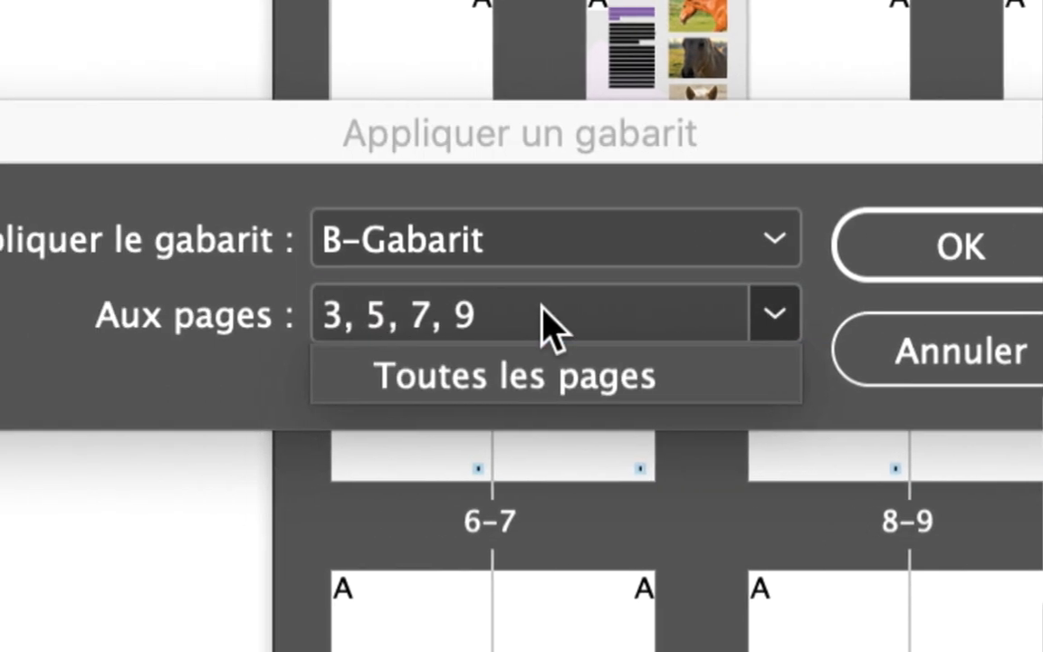
pyautogui.click(311, 317)
pyautogui.click(309, 318)
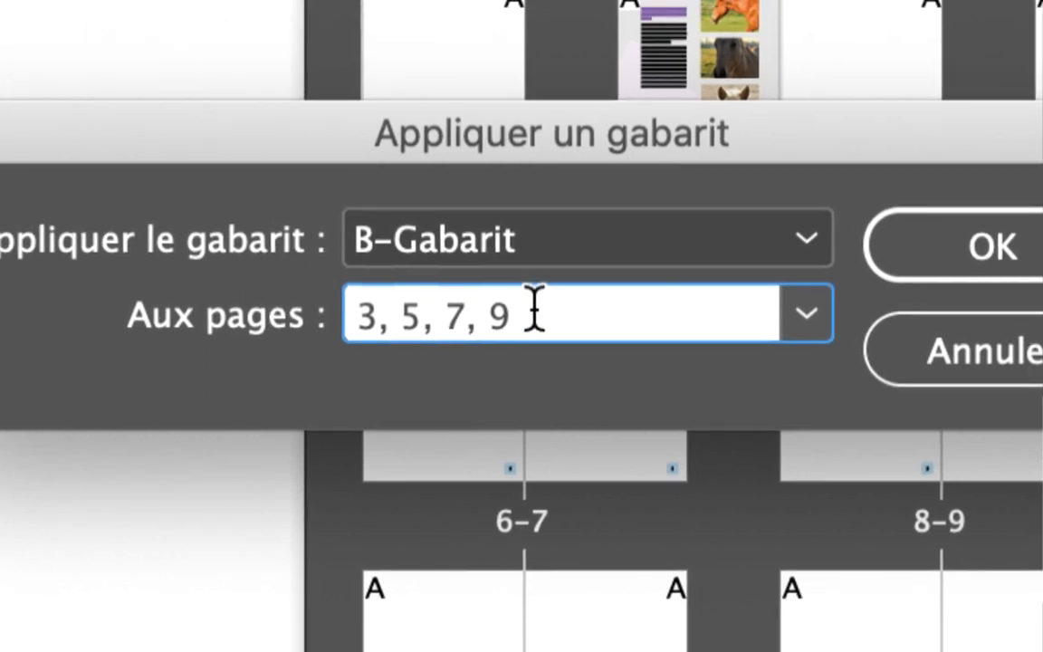
# Replace the target pages for B-Gabarit with 15, and then with the range 13-15.
pyautogui.moveTo(534, 324); pyautogui.dragTo(325, 321)
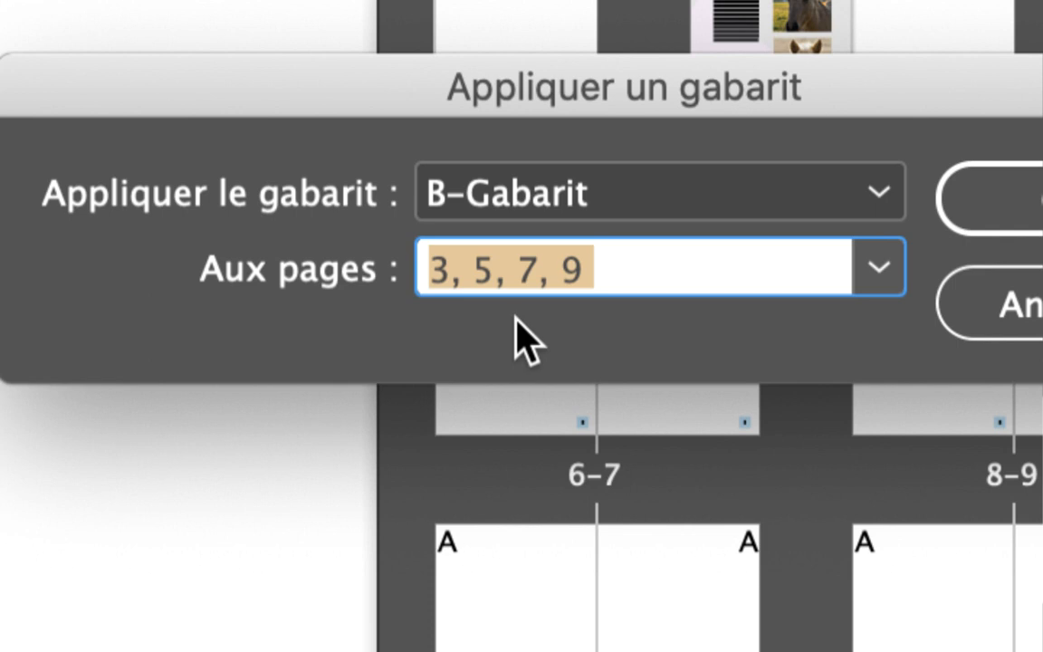
pyautogui.write('15')
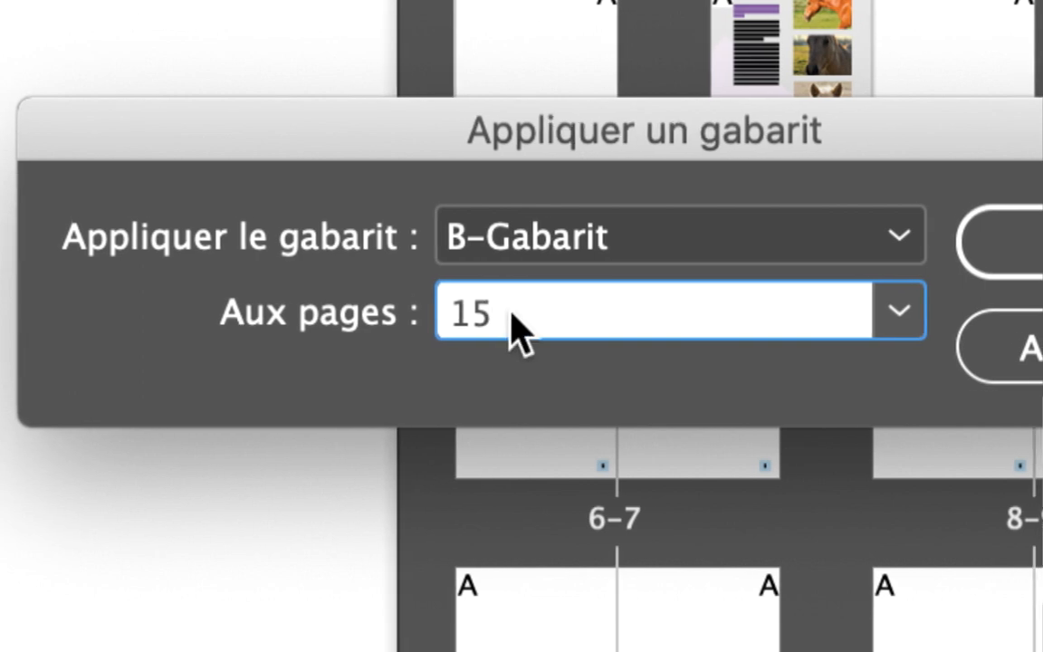
pyautogui.moveTo(546, 310); pyautogui.dragTo(426, 303)
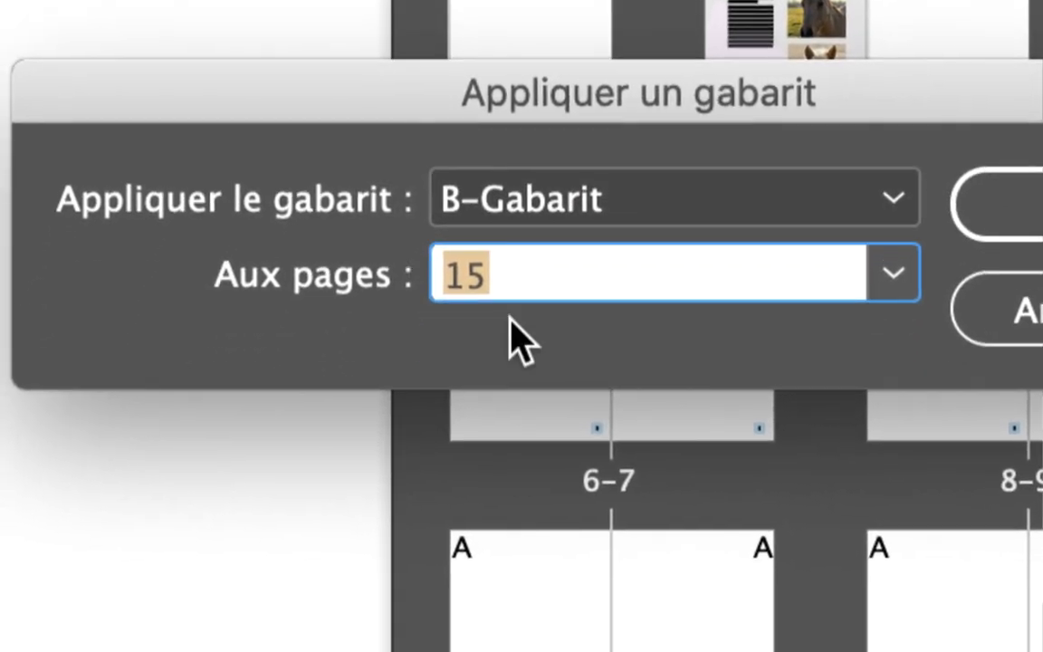
pyautogui.write('13-15')
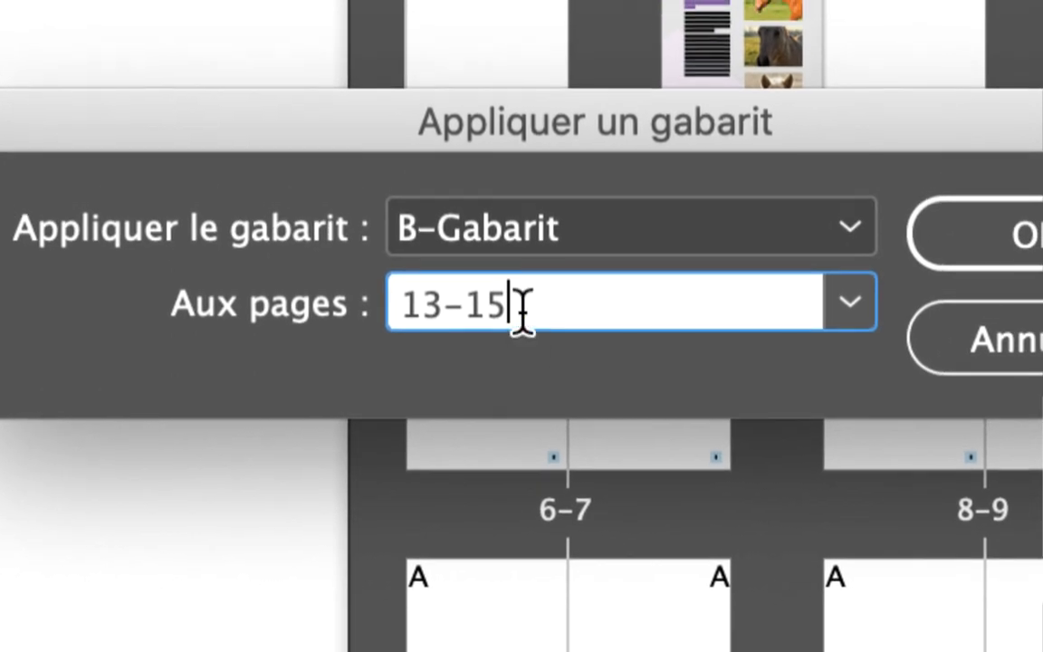
# Replace the target pages for B-Gabarit with the separate pages 7, 16.
pyautogui.moveTo(563, 273); pyautogui.dragTo(444, 273)
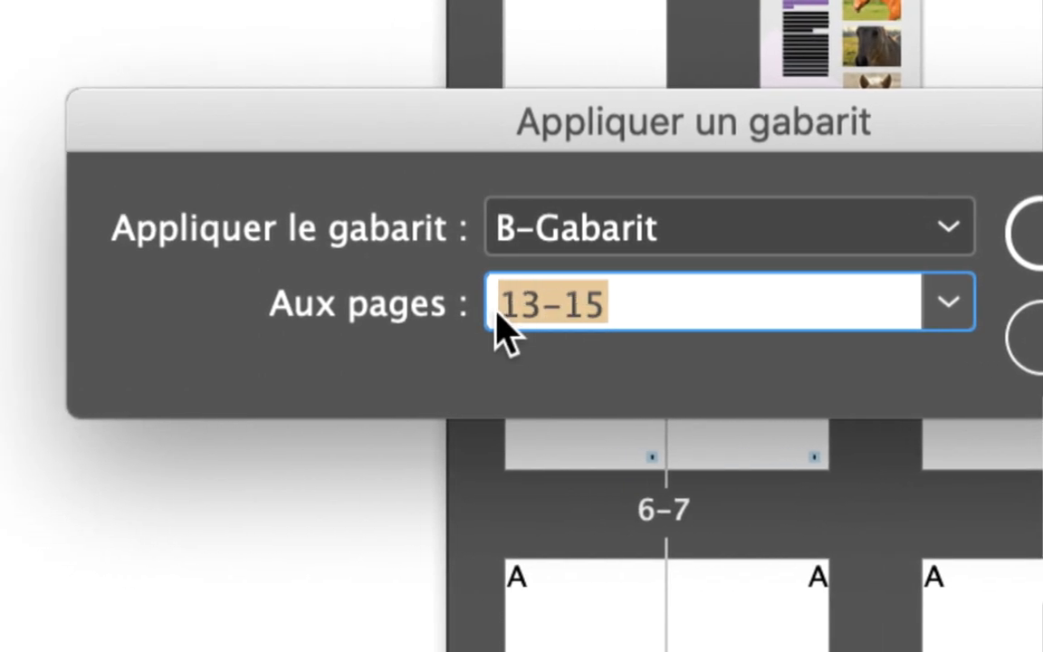
pyautogui.write('7, ')
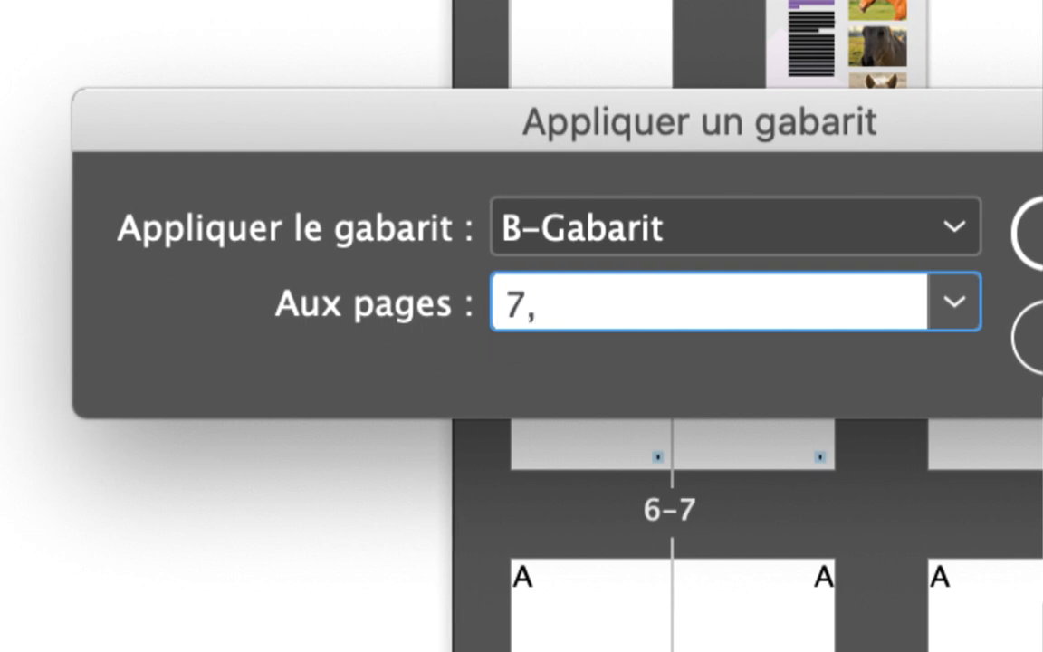
pyautogui.write('16')
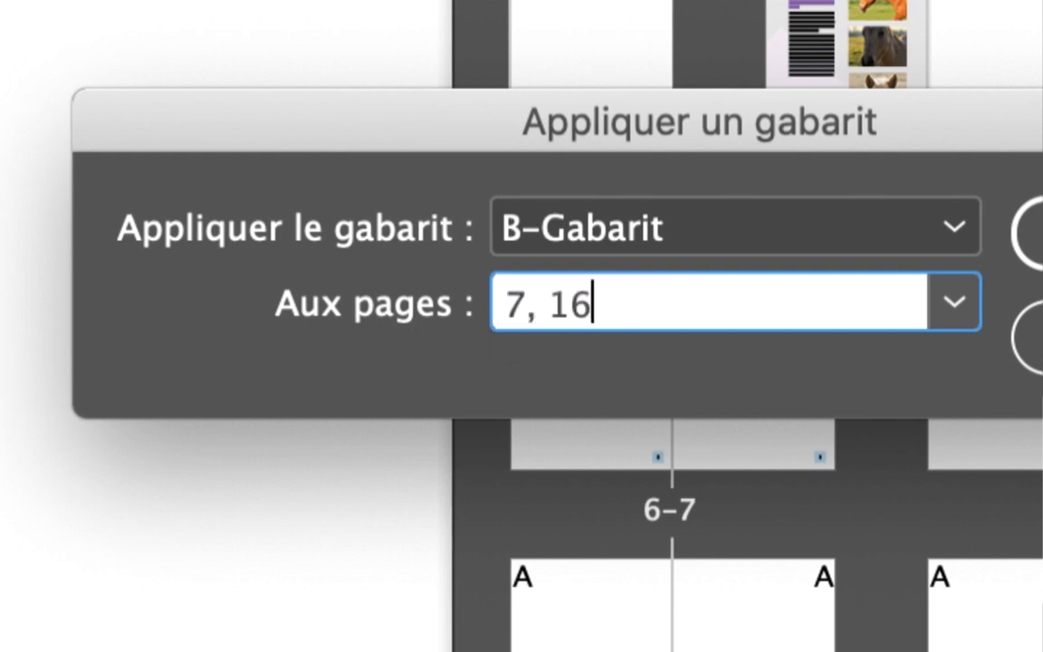
# Set the target pages for B-Gabarit to the two ranges 7-9, 15-16.
pyautogui.moveTo(536, 309); pyautogui.dragTo(387, 330)
pyautogui.write('7-')
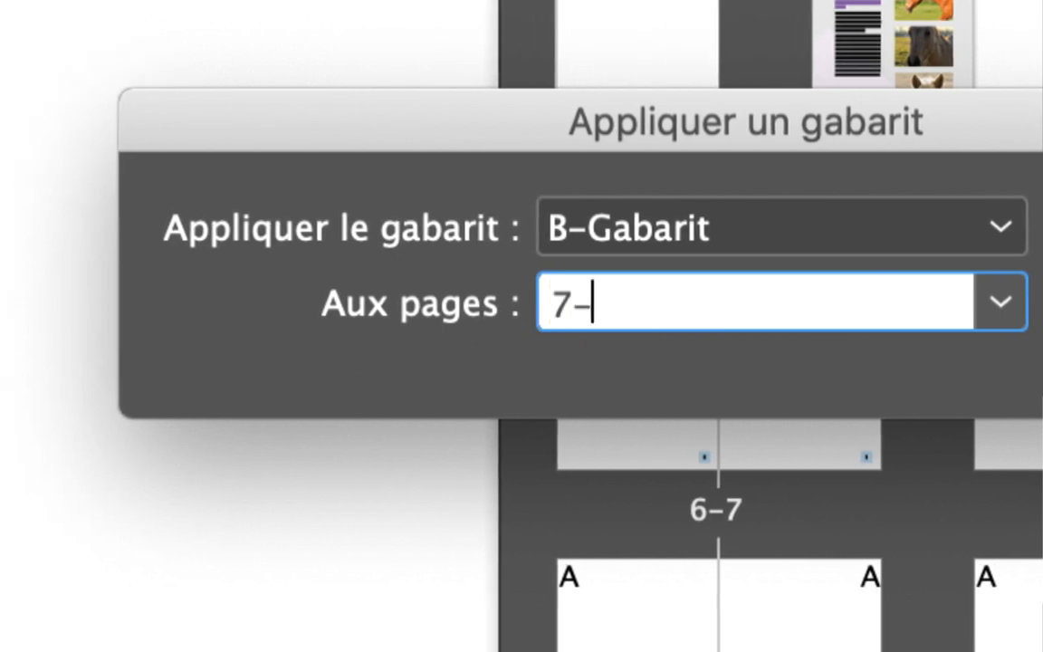
pyautogui.write('9, ')
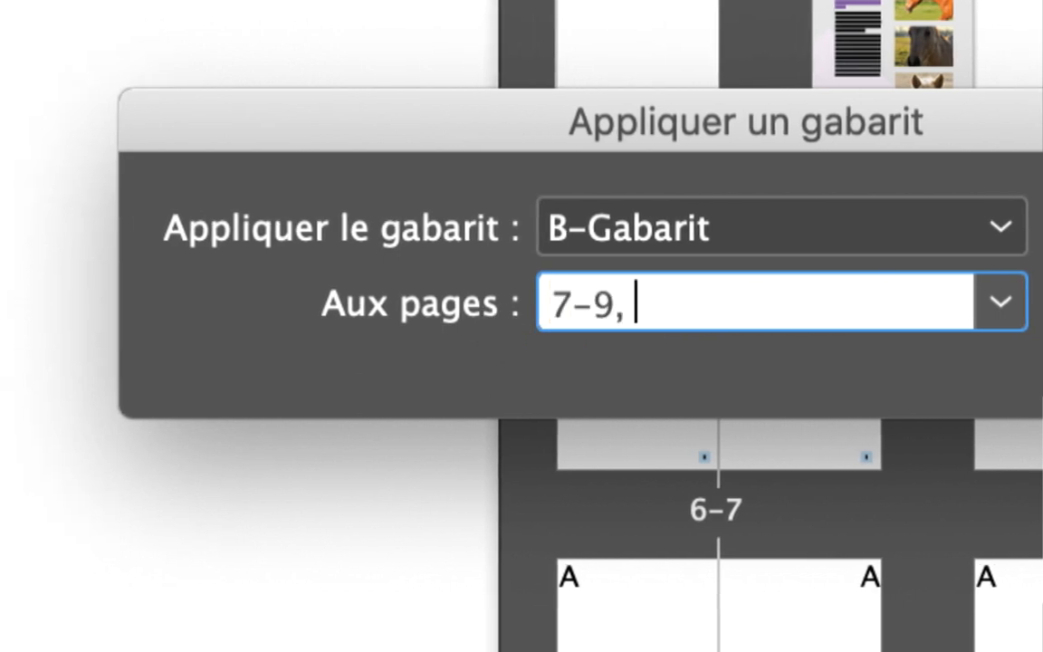
pyautogui.write('15-')
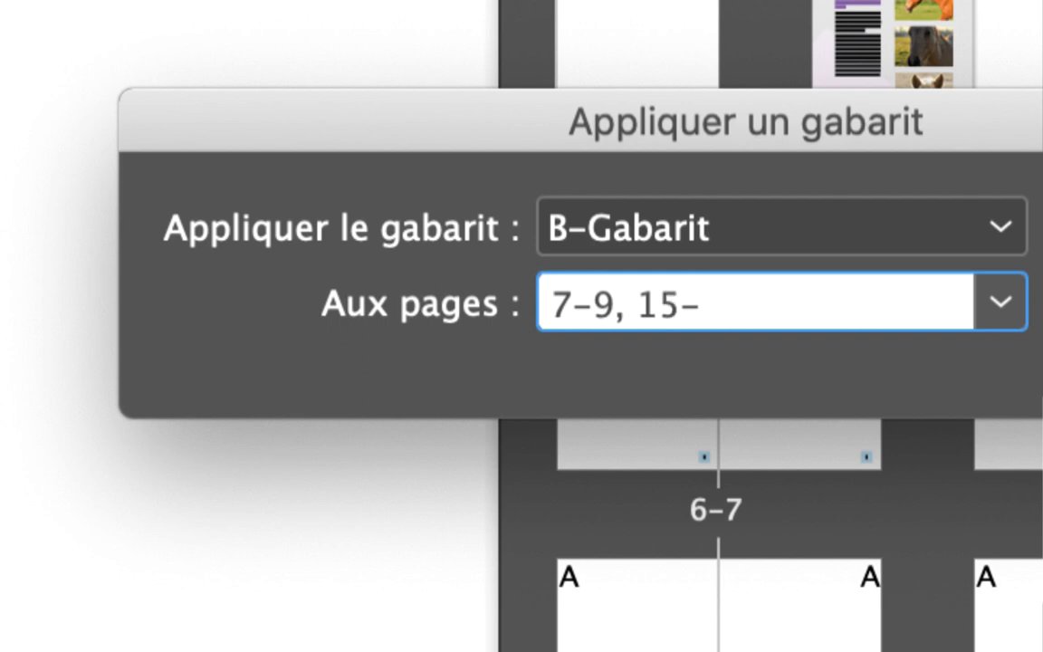
pyautogui.write('16')
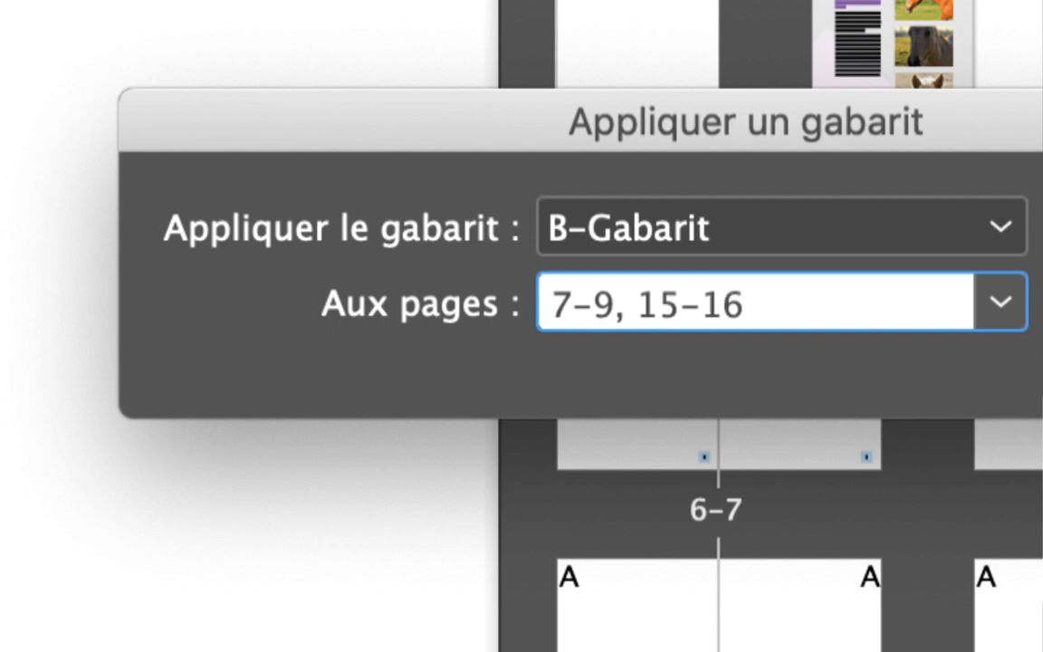
# Change the second target page range to 14-16, then abandon applying the B-Gabarit master.
pyautogui.moveTo(569, 301); pyautogui.dragTo(584, 302)
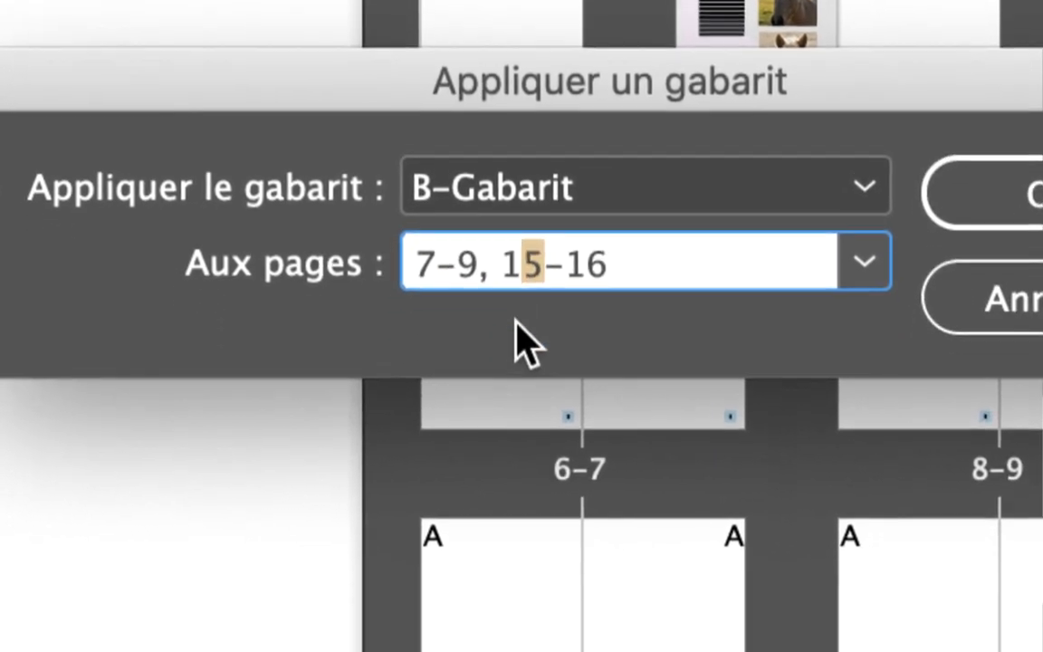
pyautogui.write('4')
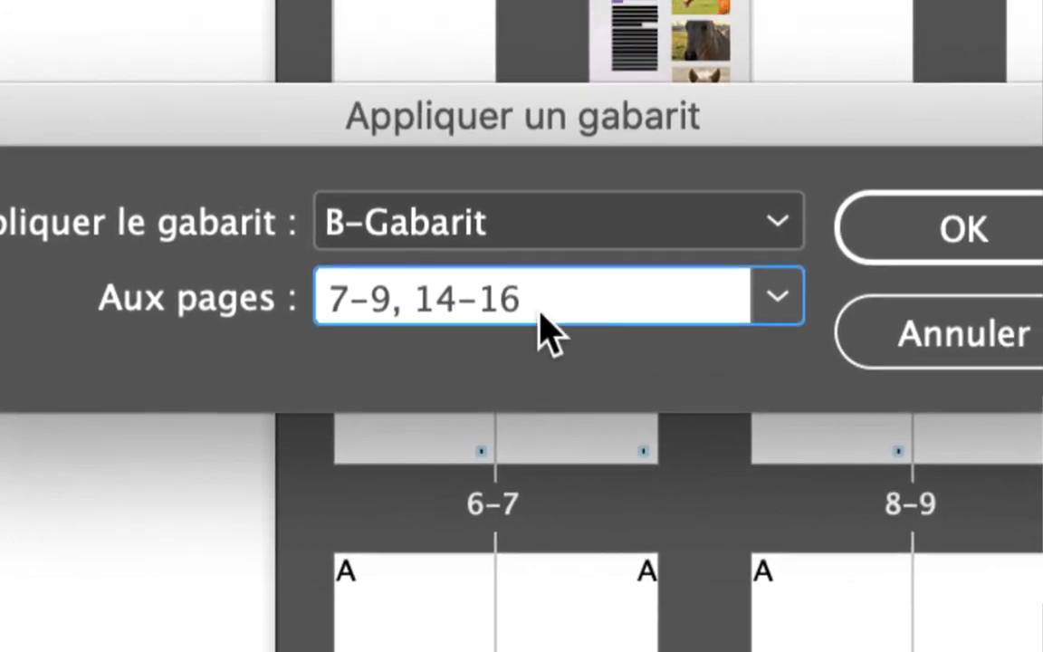
pyautogui.click(617, 271)
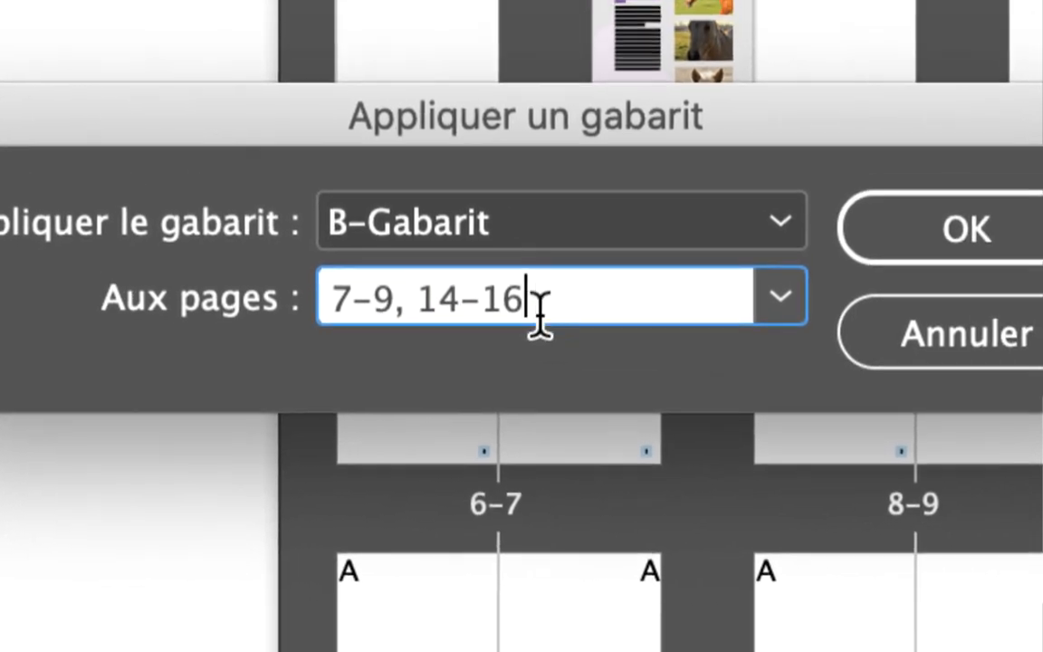
pyautogui.write(',')
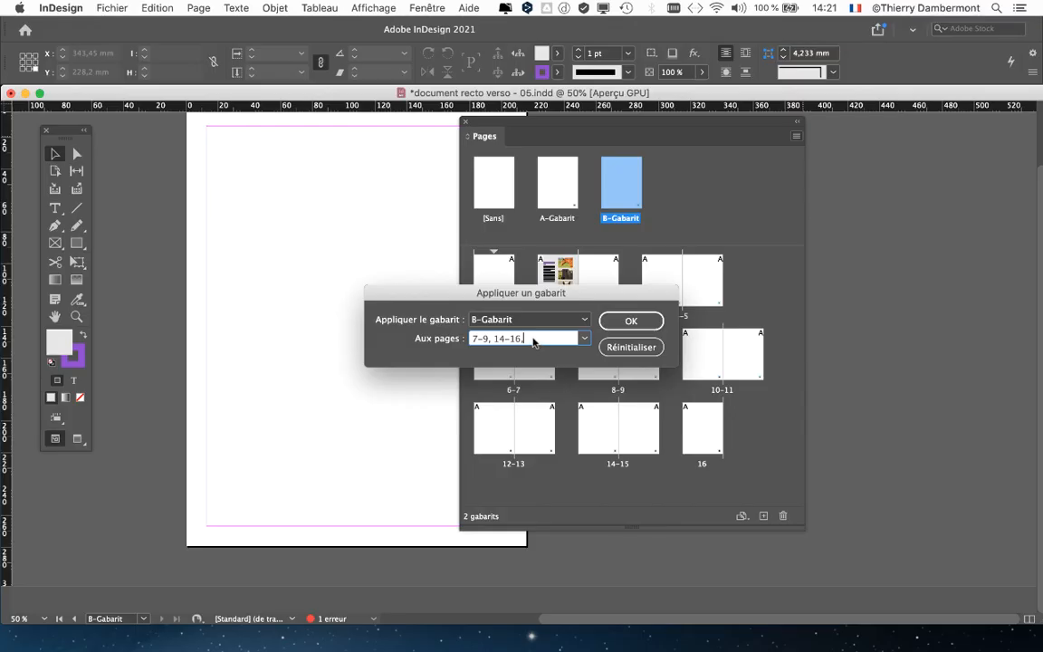
pyautogui.click(631, 348)
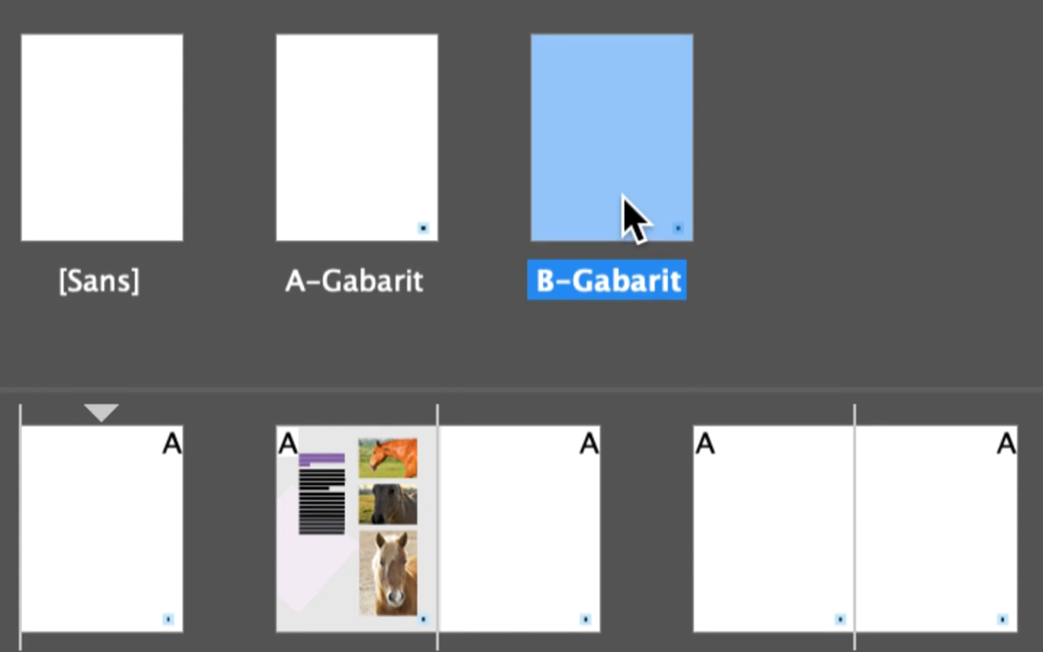
# Undo the duplication of the A-Gabarit master page.
pyautogui.press('super+z')
pyautogui.press('super+z')
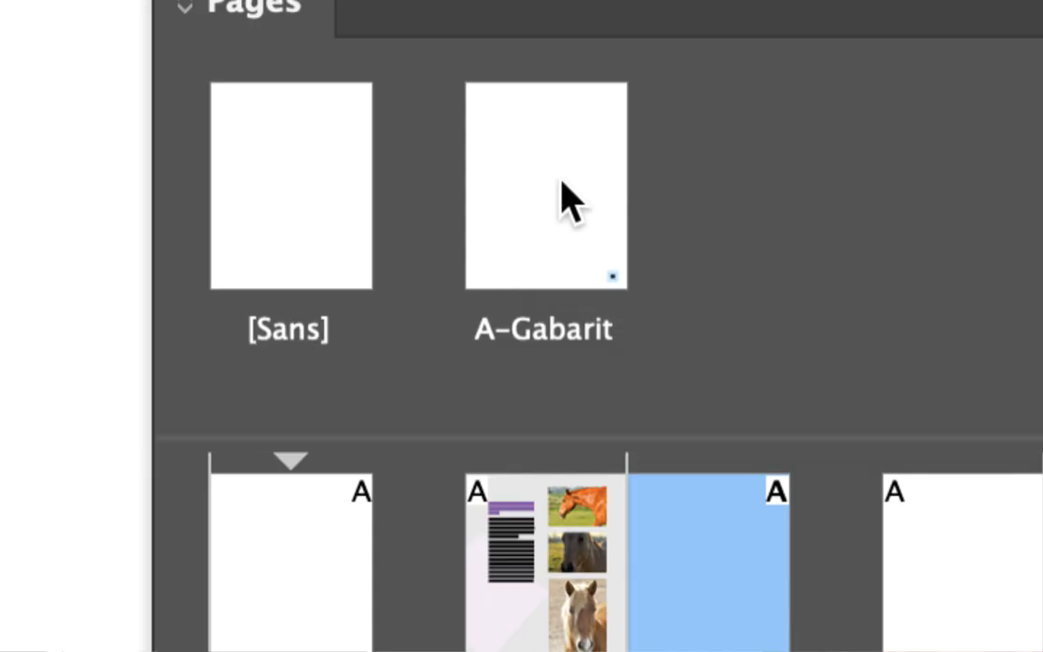
# Set the number of pages of the A-Gabarit master to 2 in its master options.
pyautogui.click(562, 186)
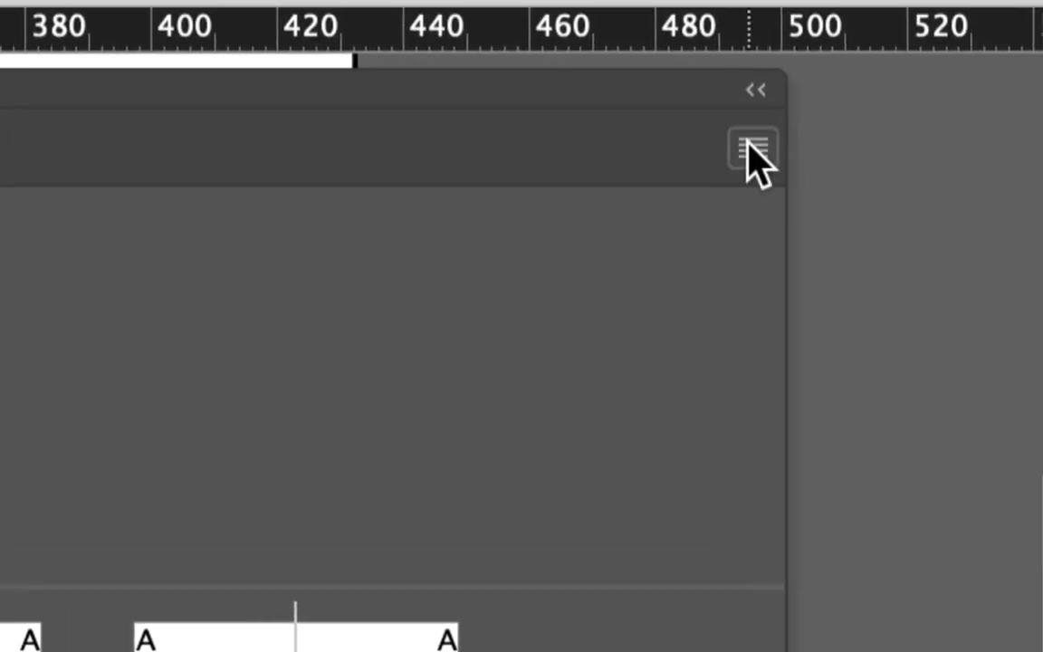
pyautogui.click(753, 147)
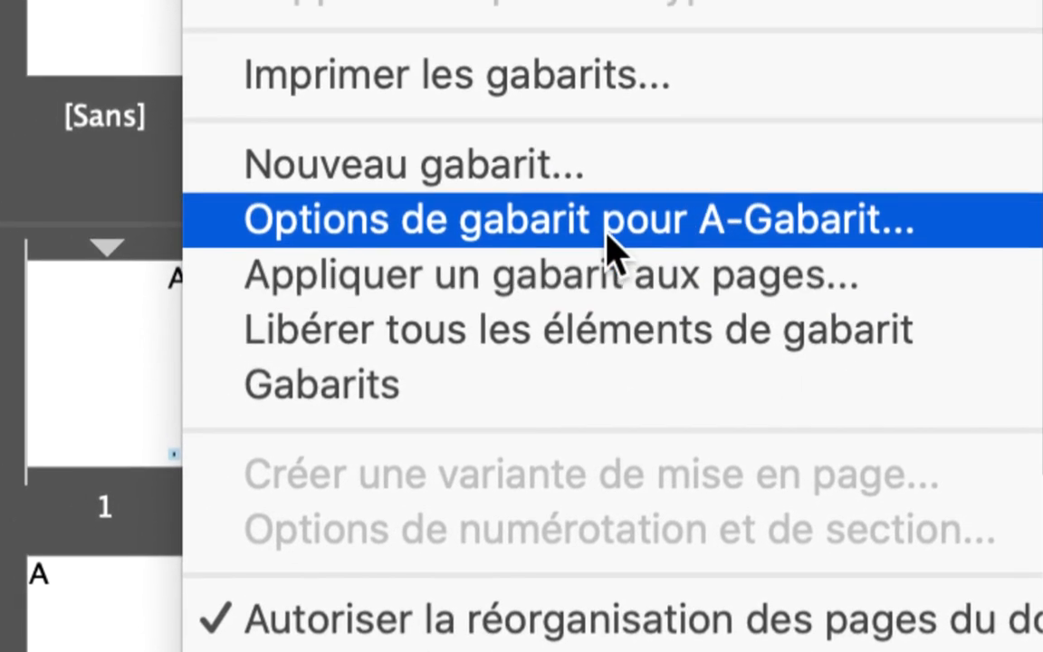
pyautogui.click(608, 238)
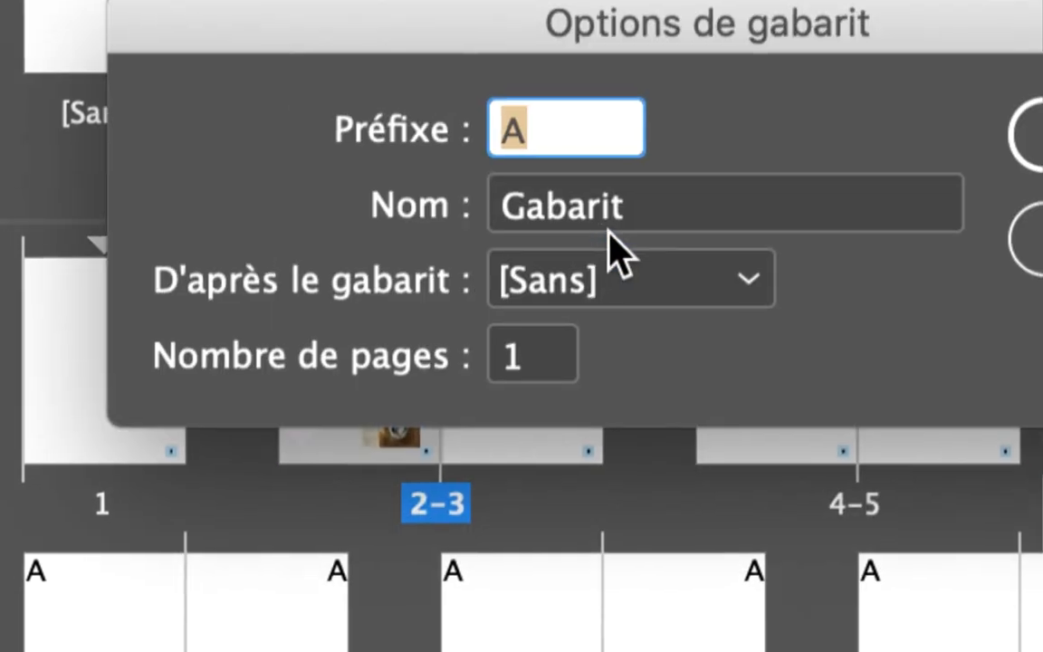
pyautogui.click(552, 366)
pyautogui.write('2')
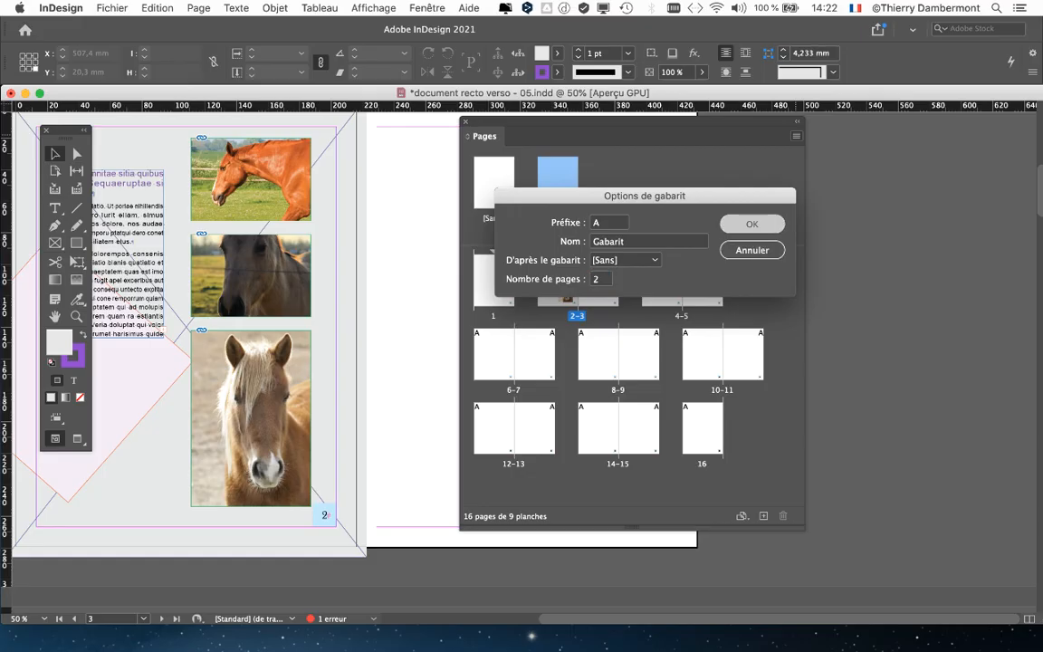
pyautogui.press('Return')
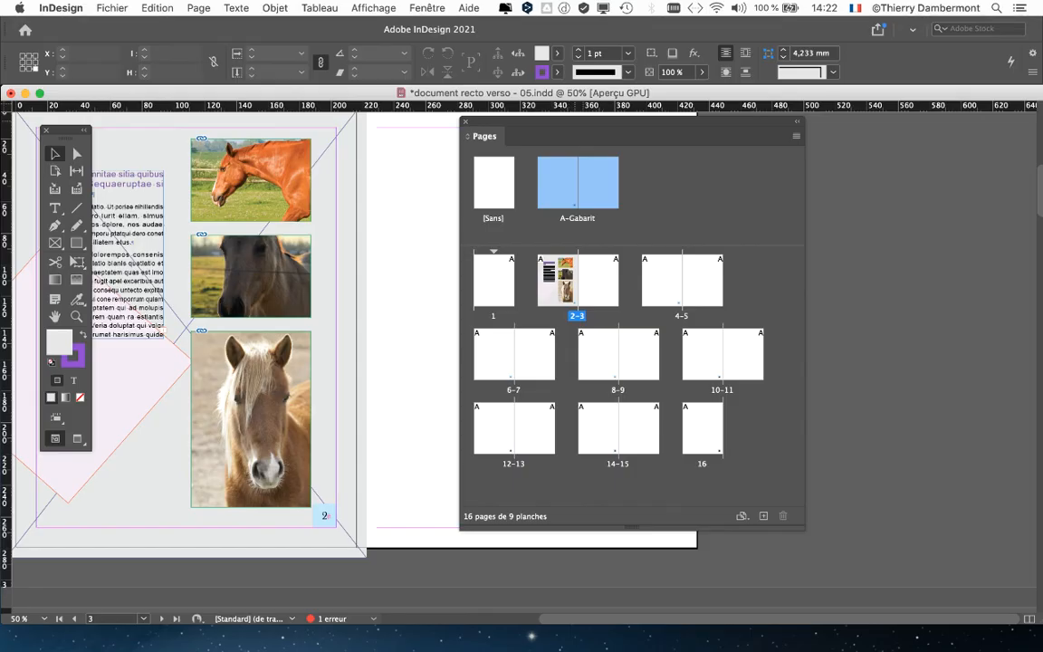
# Move the Pages panel aside and examine the page-number frames on pages 4-5.
pyautogui.moveTo(634, 122); pyautogui.dragTo(819, 125)
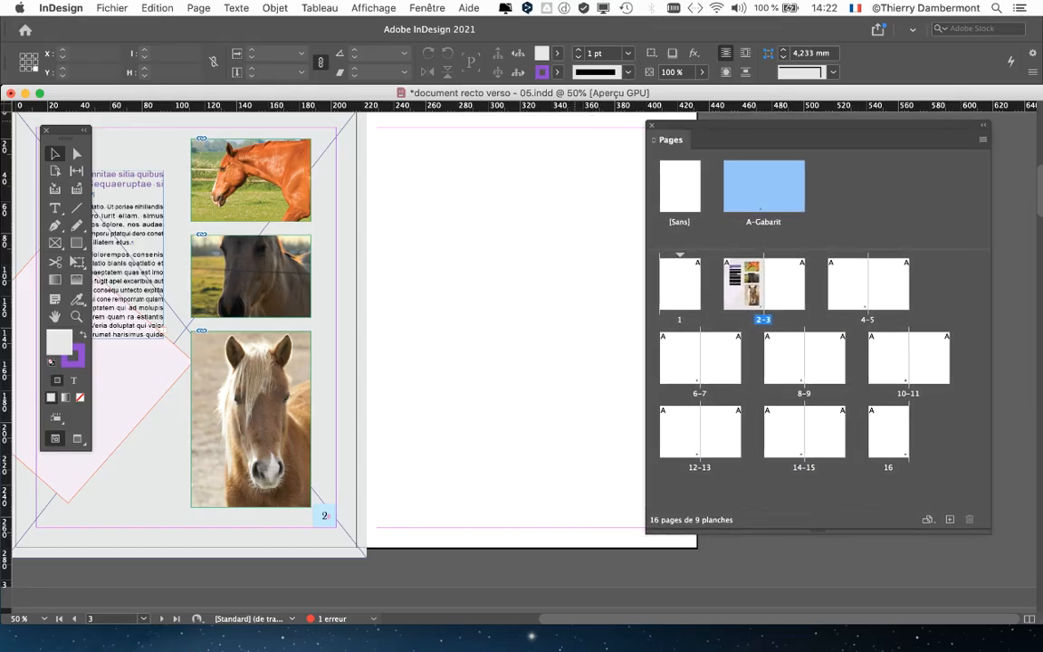
pyautogui.scroll(-6, 480, 344)
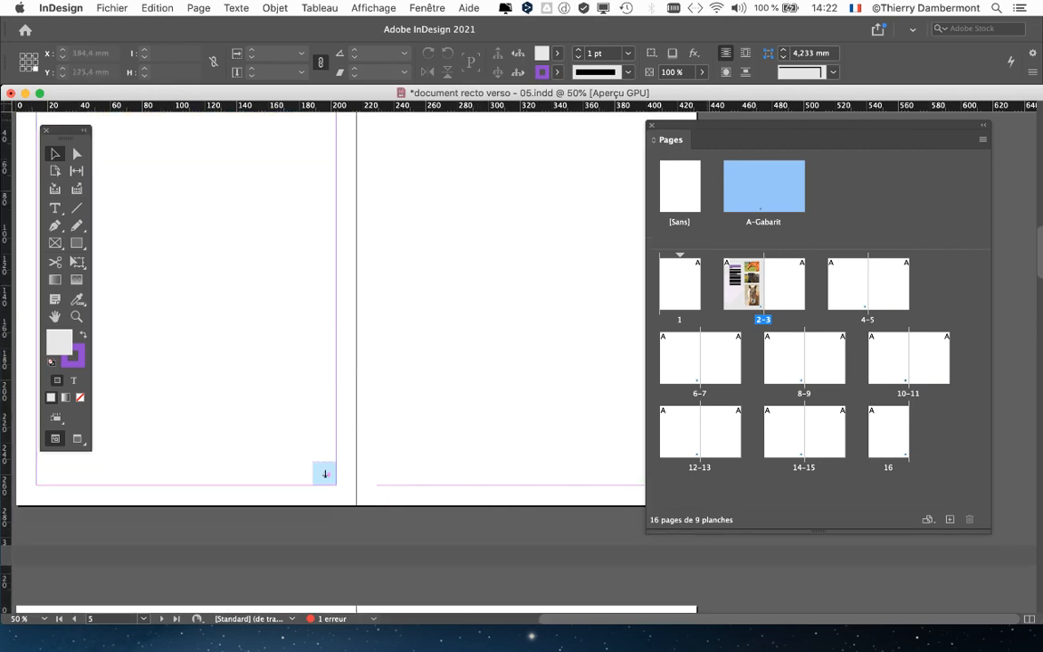
# Check the page numbering on pages 8-9 and open the A-Gabarit master with both of its pages in view.
pyautogui.moveTo(797, 126); pyautogui.dragTo(871, 128)
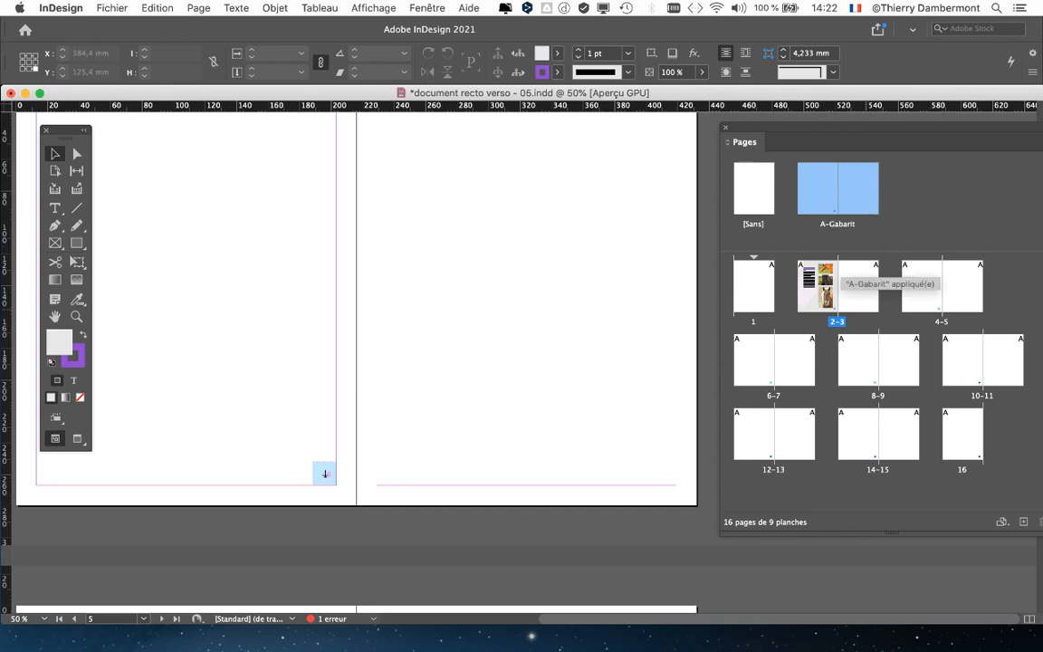
pyautogui.doubleClick(897, 361)
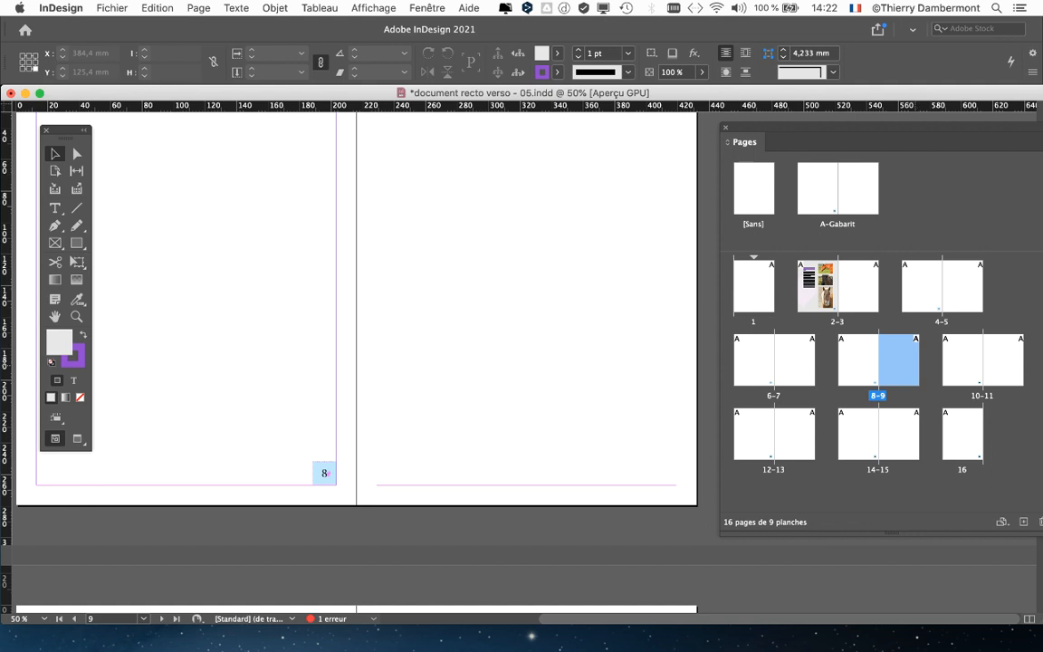
pyautogui.doubleClick(817, 188)
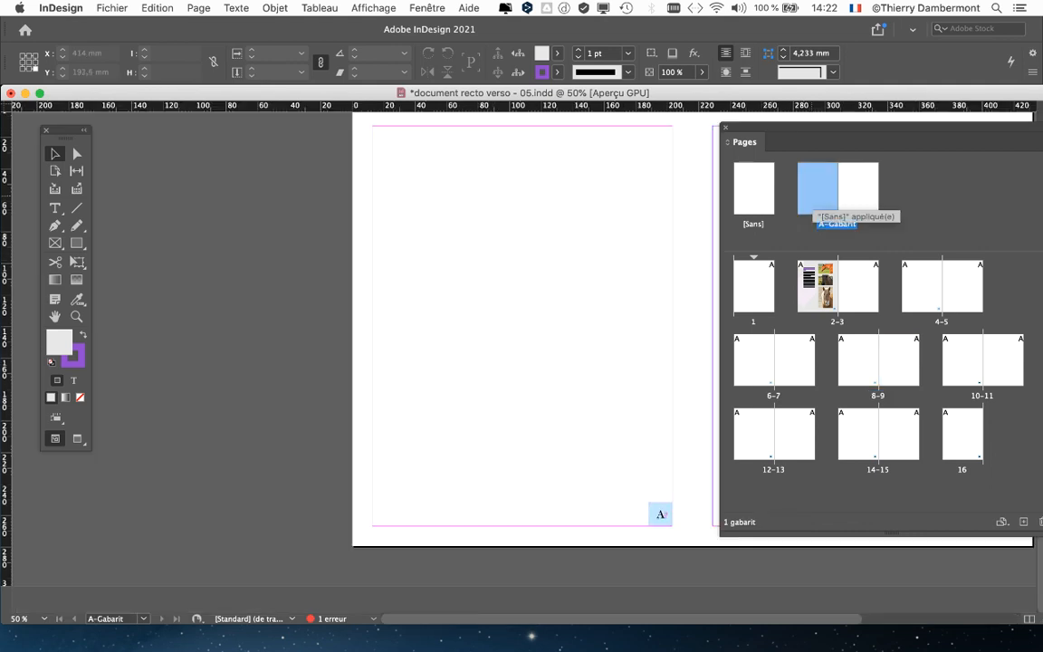
pyautogui.hscroll(5, 543, 236)
pyautogui.hscroll(-1, 543, 235)
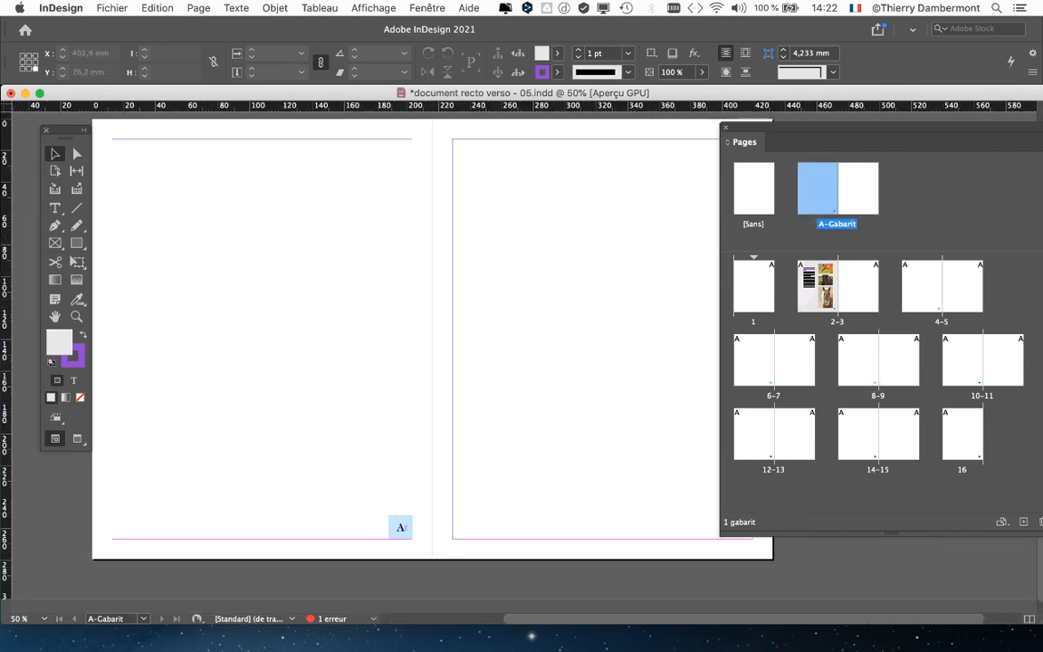
pyautogui.moveTo(778, 128)
pyautogui.mouseDown()
pyautogui.moveTo(815, 132)
pyautogui.moveTo(774, 132)
pyautogui.mouseUp()
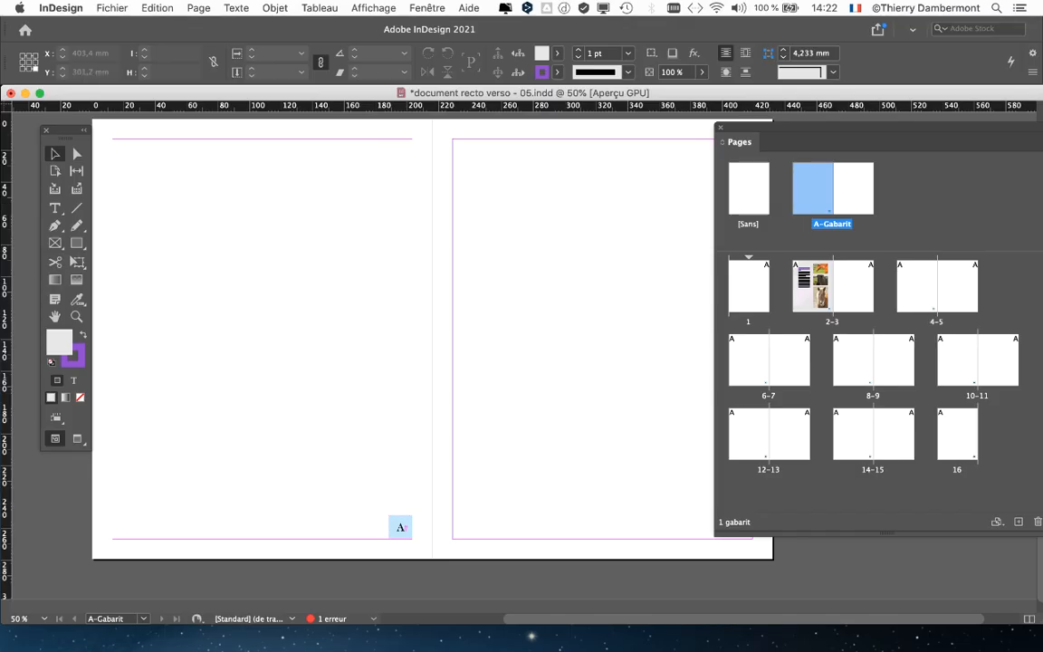
# Shorten the document window and consult the list of pages and masters, choosing the A-Gabarit master from it.
pyautogui.moveTo(727, 625); pyautogui.dragTo(726, 503)
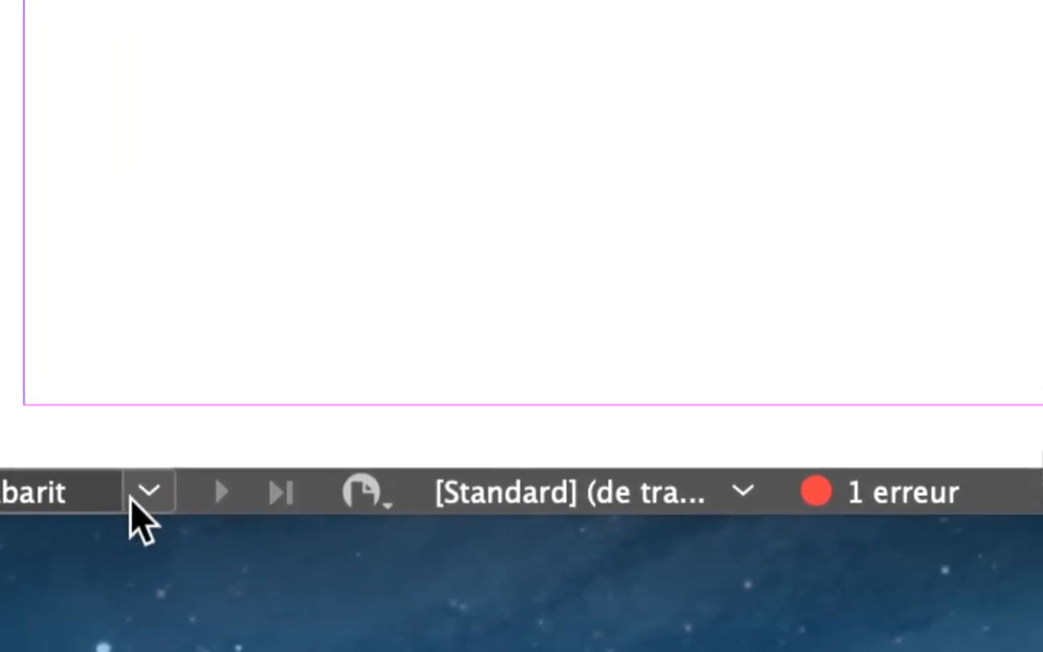
pyautogui.click(134, 500)
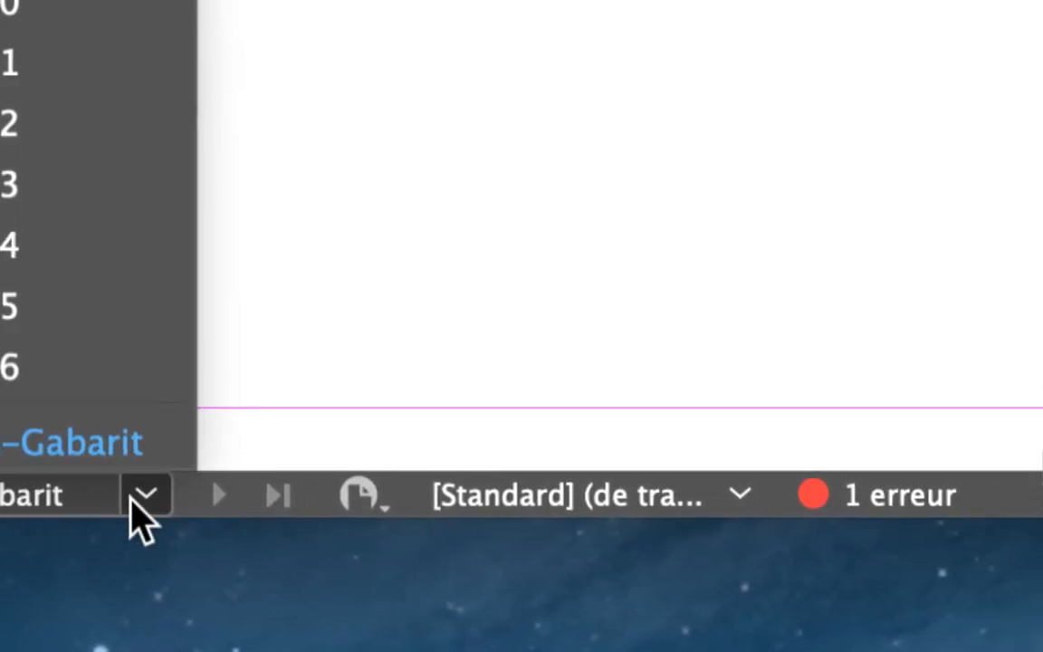
pyautogui.click(134, 500)
pyautogui.click(134, 499)
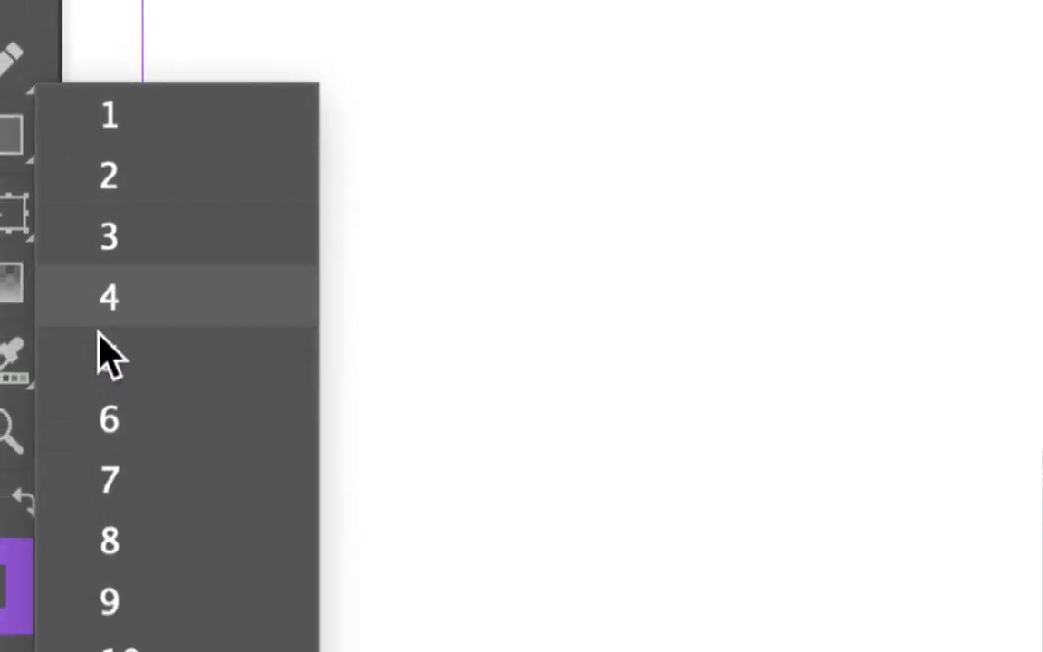
pyautogui.click(134, 500)
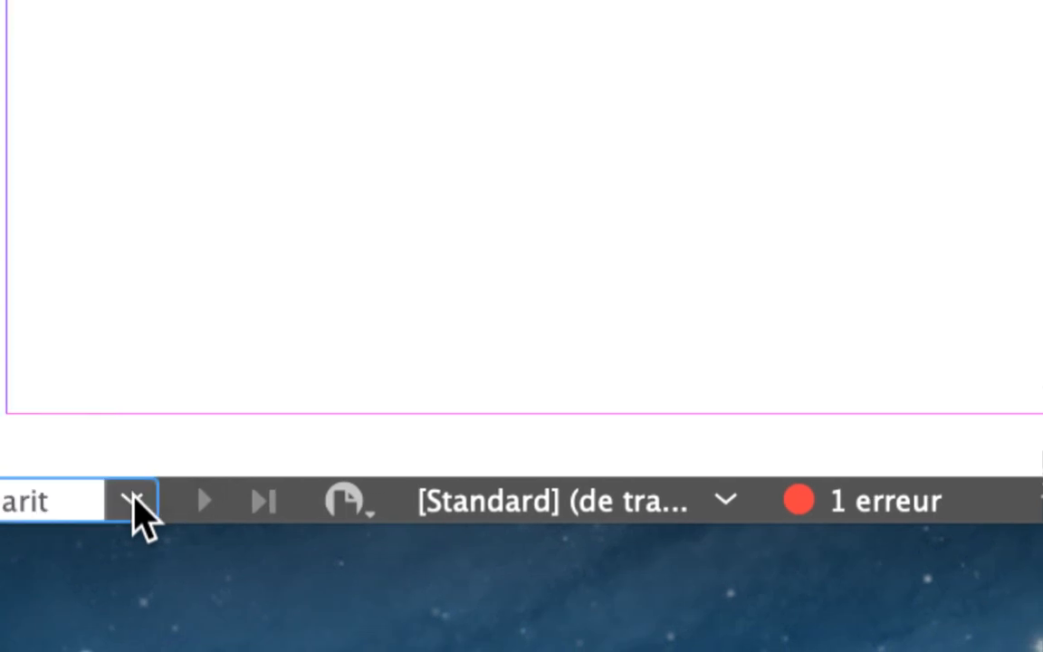
pyautogui.click(134, 501)
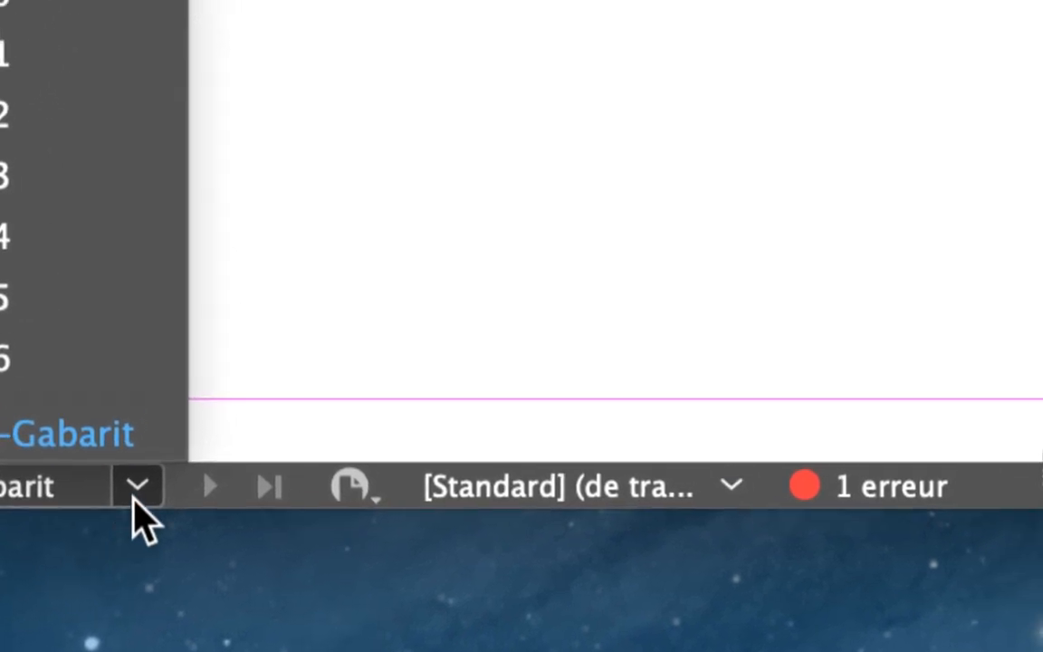
pyautogui.click(134, 495)
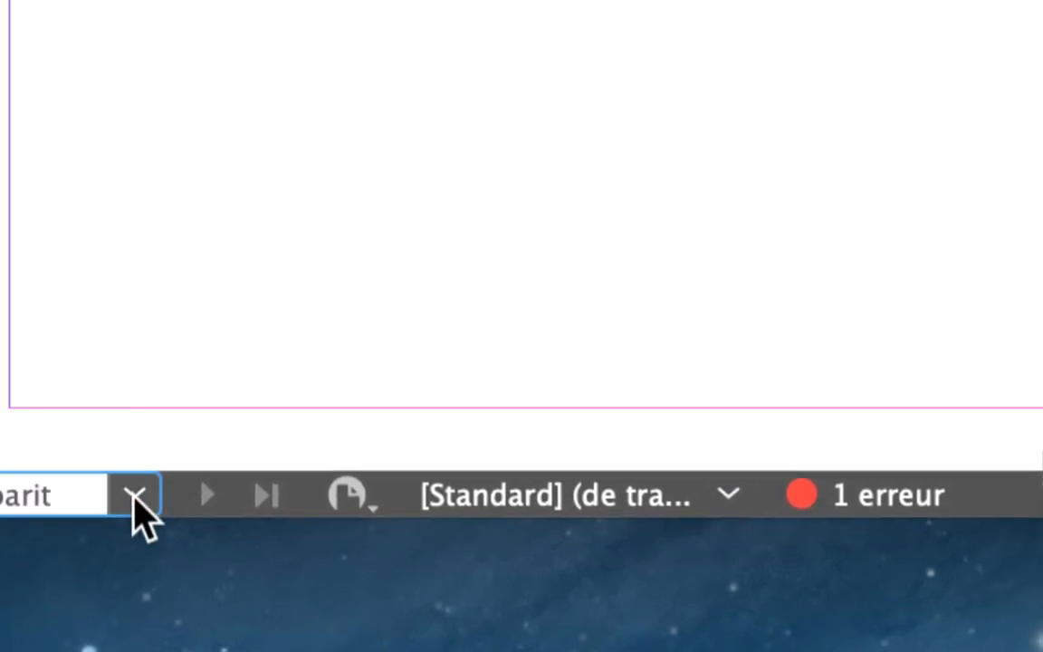
pyautogui.click(217, 491)
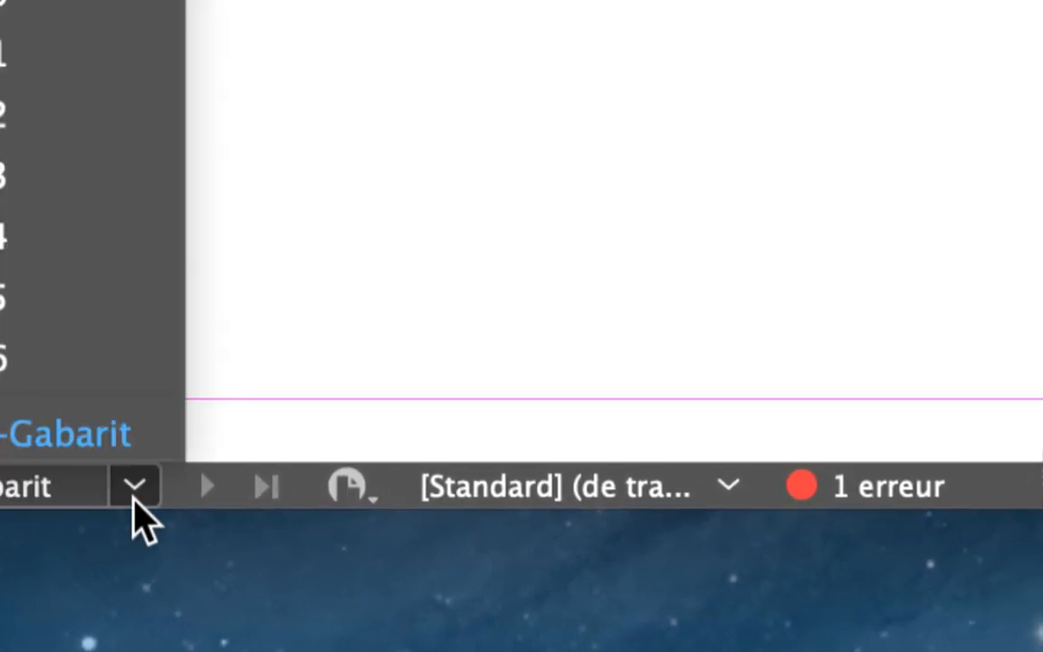
pyautogui.click(217, 491)
pyautogui.click(136, 497)
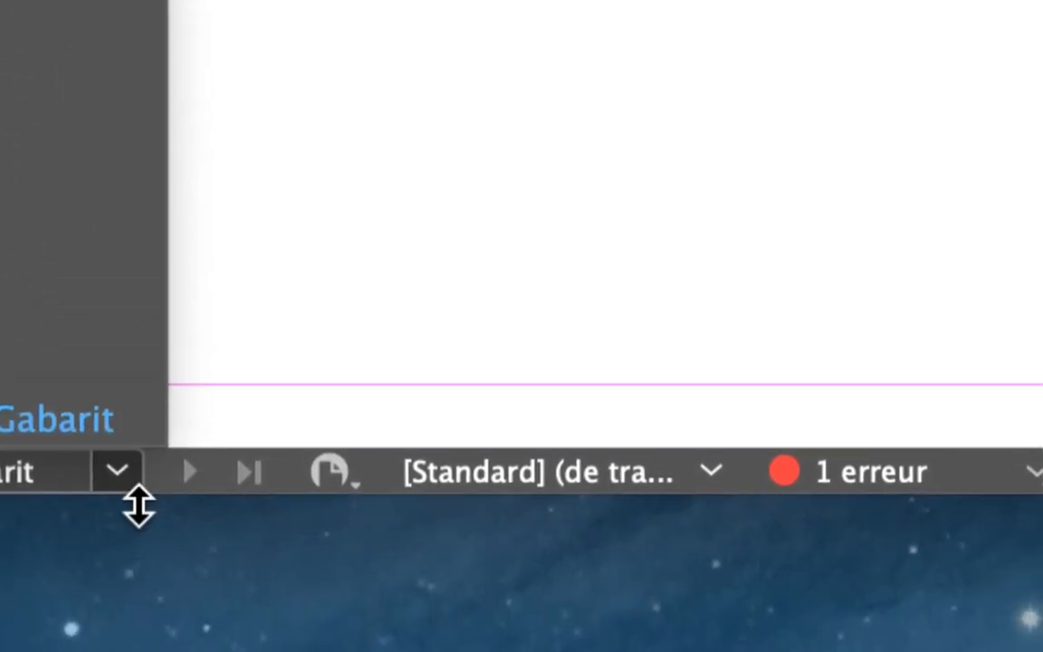
pyautogui.click(119, 483)
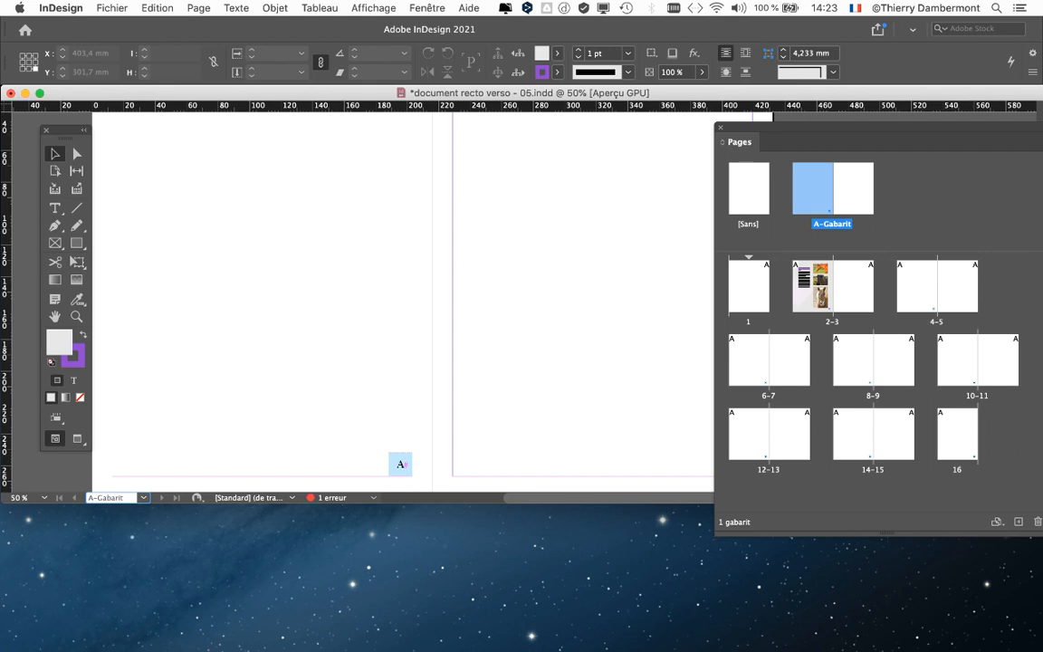
pyautogui.moveTo(453, 504); pyautogui.dragTo(453, 576)
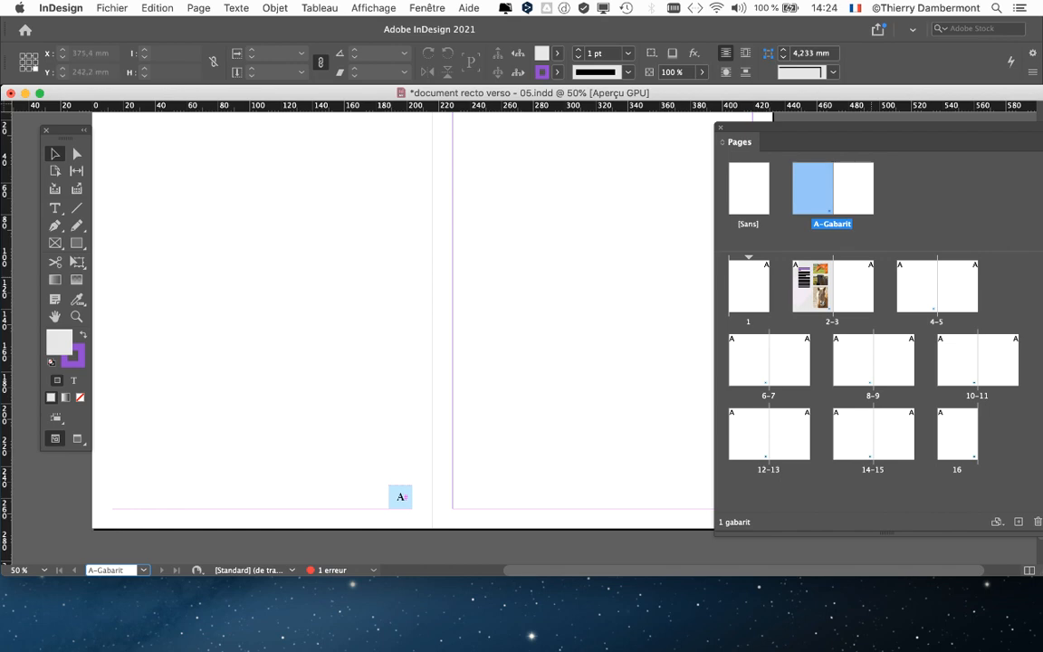
# On the A-Gabarit master, move the left page's page-number frame to the lower outer corner of its margins.
pyautogui.click(936, 201)
pyautogui.click(811, 196)
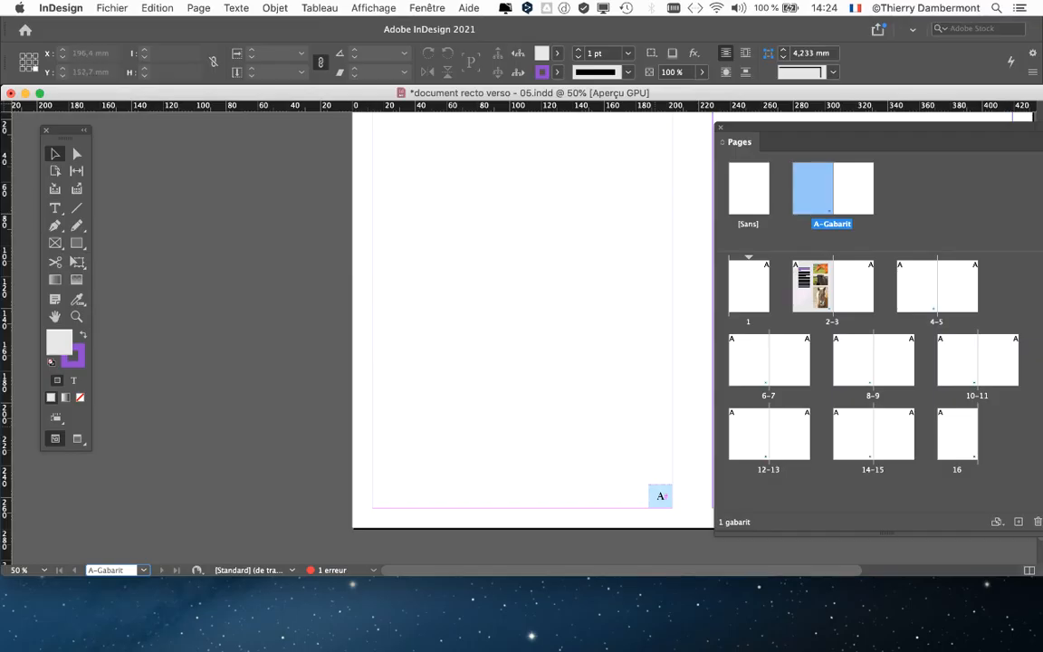
pyautogui.hscroll(5, 398, 317)
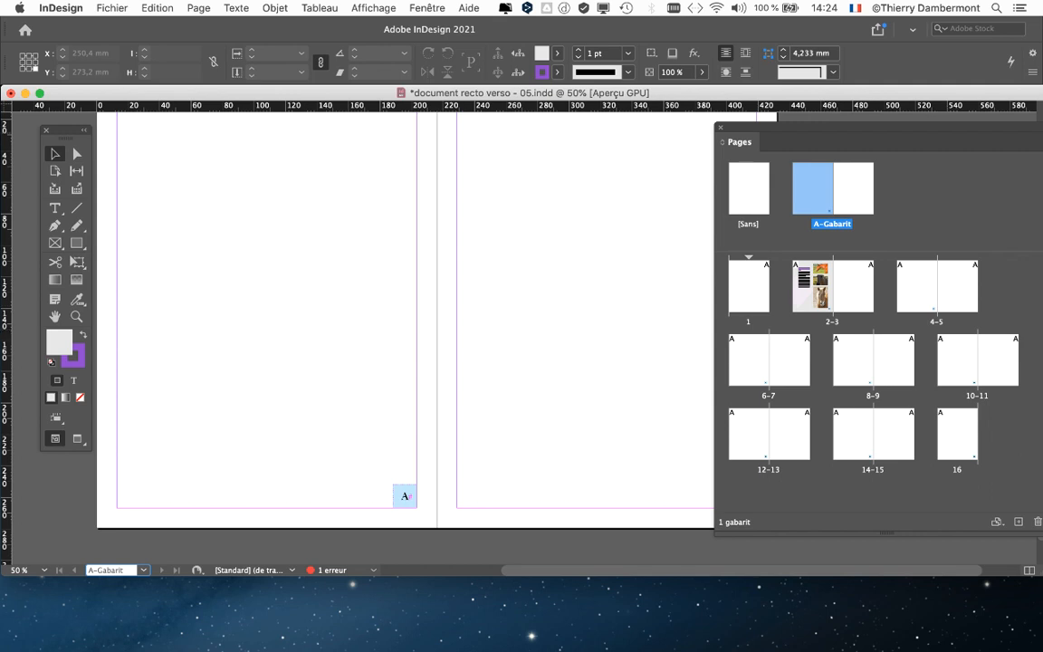
pyautogui.moveTo(815, 128); pyautogui.dragTo(919, 126)
pyautogui.scroll(1, 658, 431)
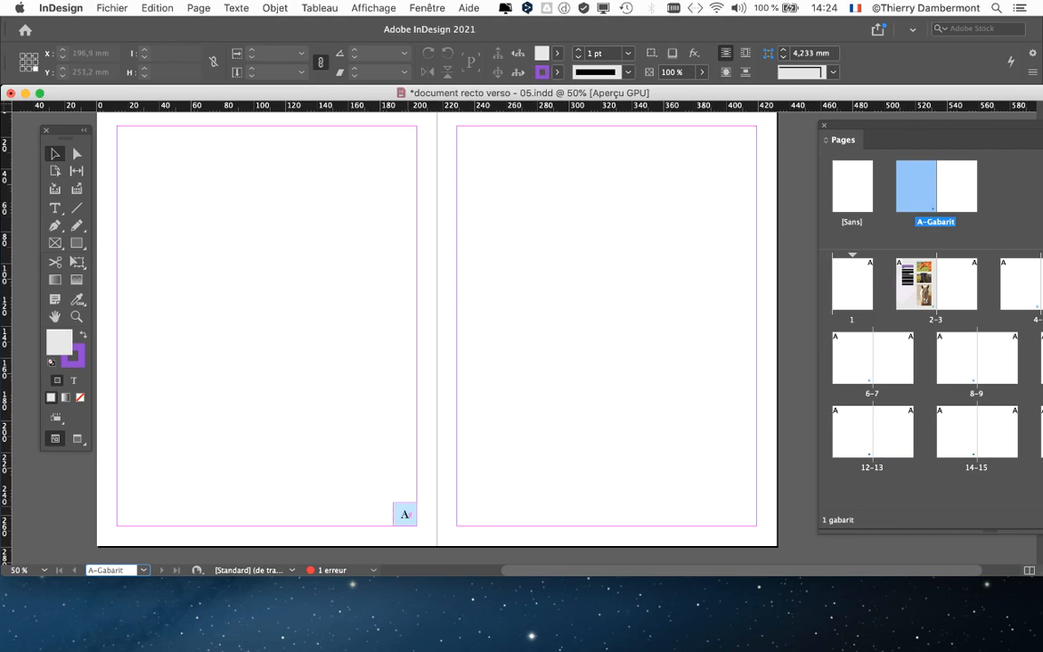
pyautogui.click(404, 513)
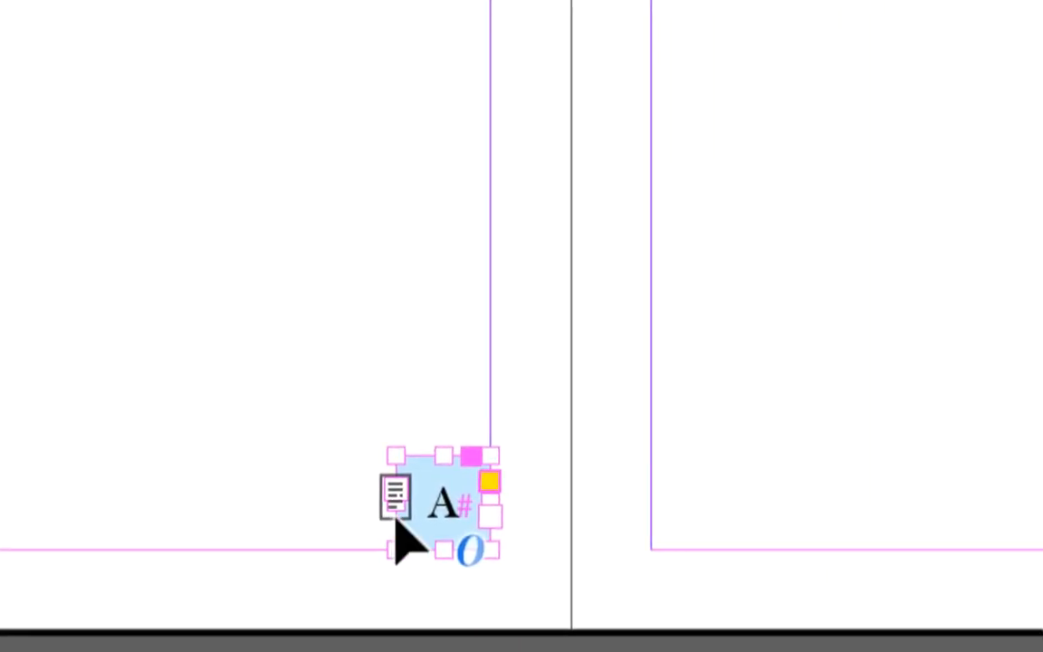
pyautogui.moveTo(403, 512); pyautogui.dragTo(180, 524)
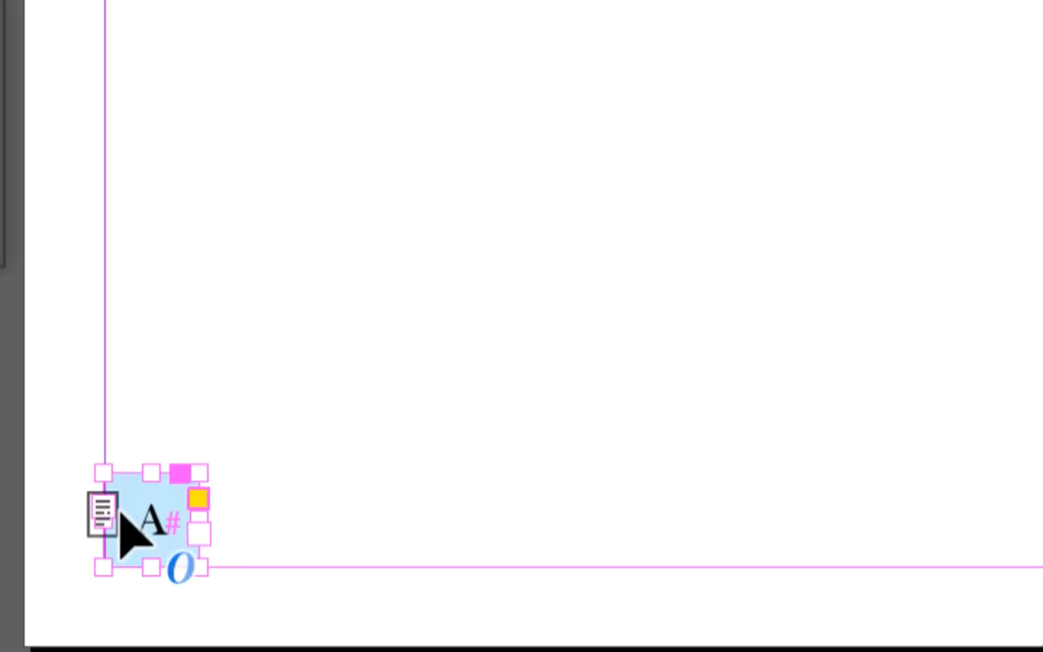
# Copy the page-number frame to the lower outer margin corner of the A-Gabarit master's right page and deselect it.
pyautogui.moveTo(125, 513); pyautogui.dragTo(718, 511)
pyautogui.moveTo(607, 513)
pyautogui.mouseDown()
pyautogui.moveTo(662, 527)
pyautogui.moveTo(617, 513)
pyautogui.mouseUp()
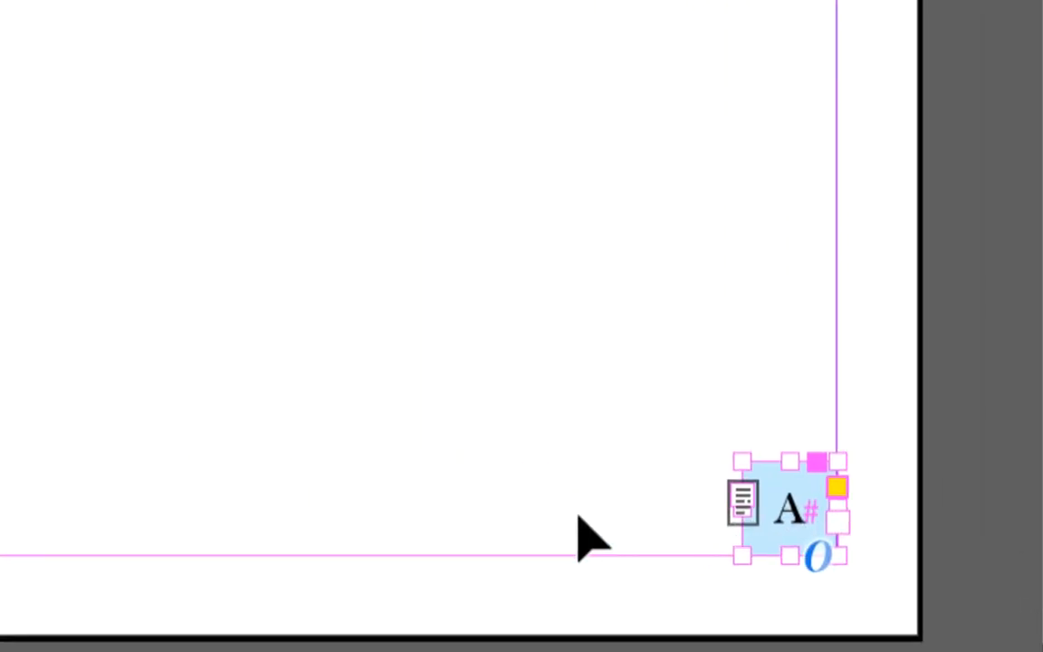
pyautogui.click(435, 551)
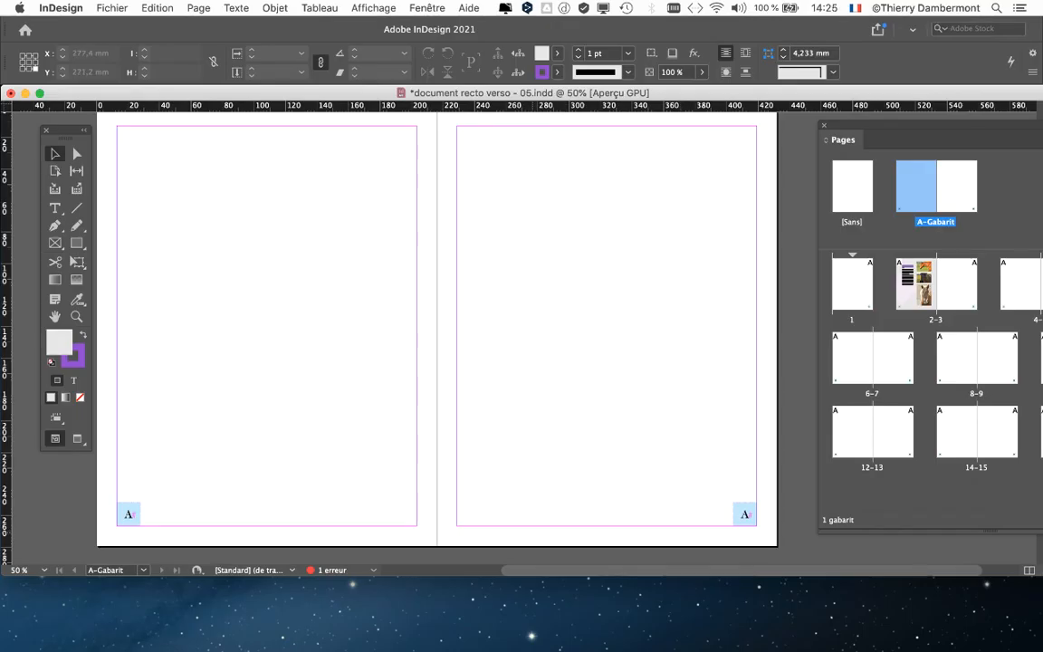
# Examine the placement of the page numbers on spreads 8-9 and 2-3.
pyautogui.moveTo(840, 126); pyautogui.dragTo(593, 136)
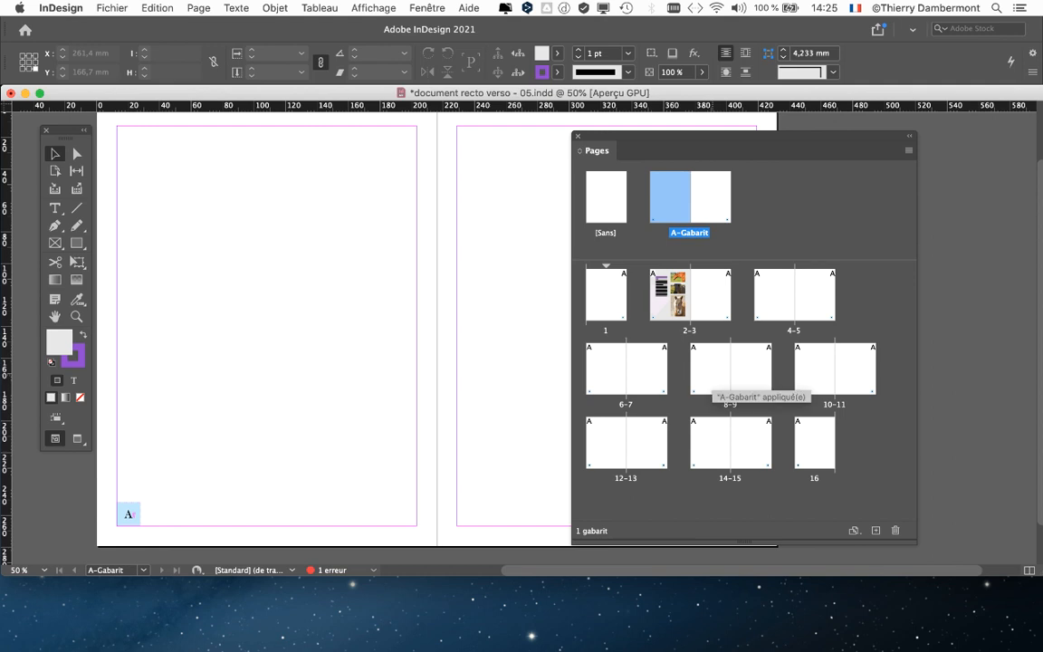
pyautogui.doubleClick(712, 375)
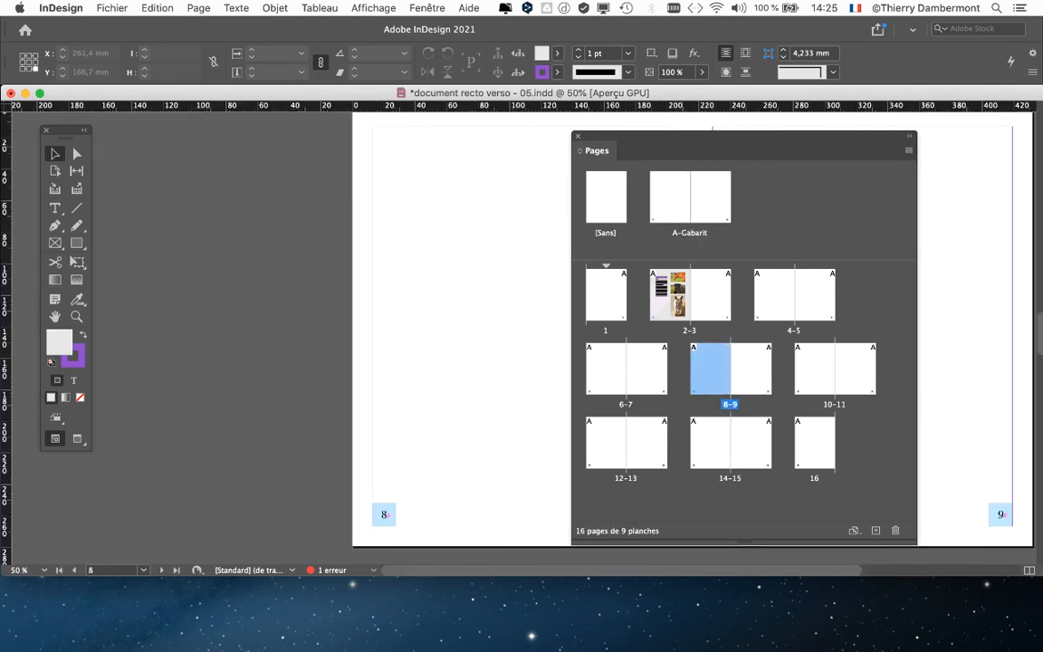
pyautogui.moveTo(679, 136); pyautogui.dragTo(522, 617)
pyautogui.doubleClick(681, 403)
pyautogui.hscroll(5, 488, 452)
pyautogui.scroll(-3, 488, 452)
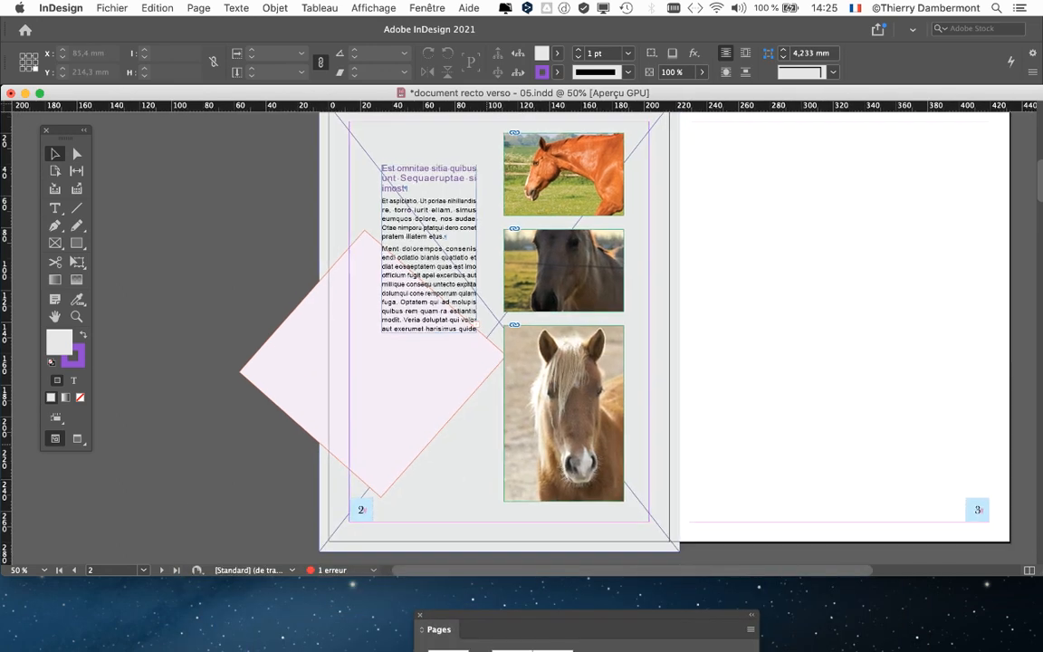
pyautogui.hscroll(-3, 488, 452)
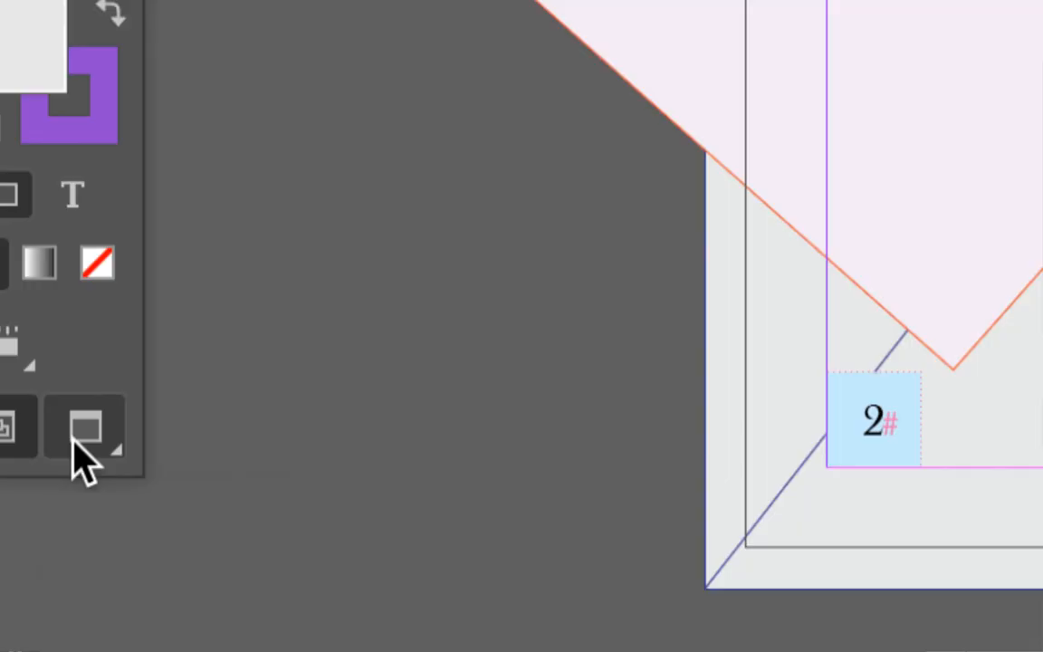
# Switch to Preview mode, inspect the page numbers on spread 2-3 and bring the Pages panel back into view.
pyautogui.click(74, 441)
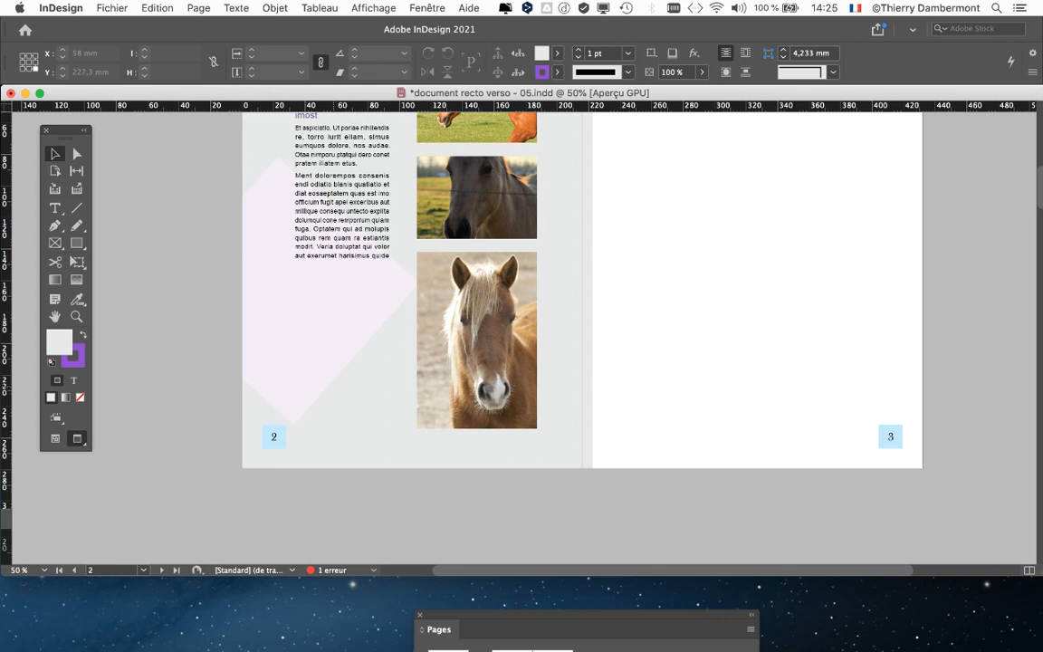
pyautogui.moveTo(334, 386); pyautogui.dragTo(312, 428)
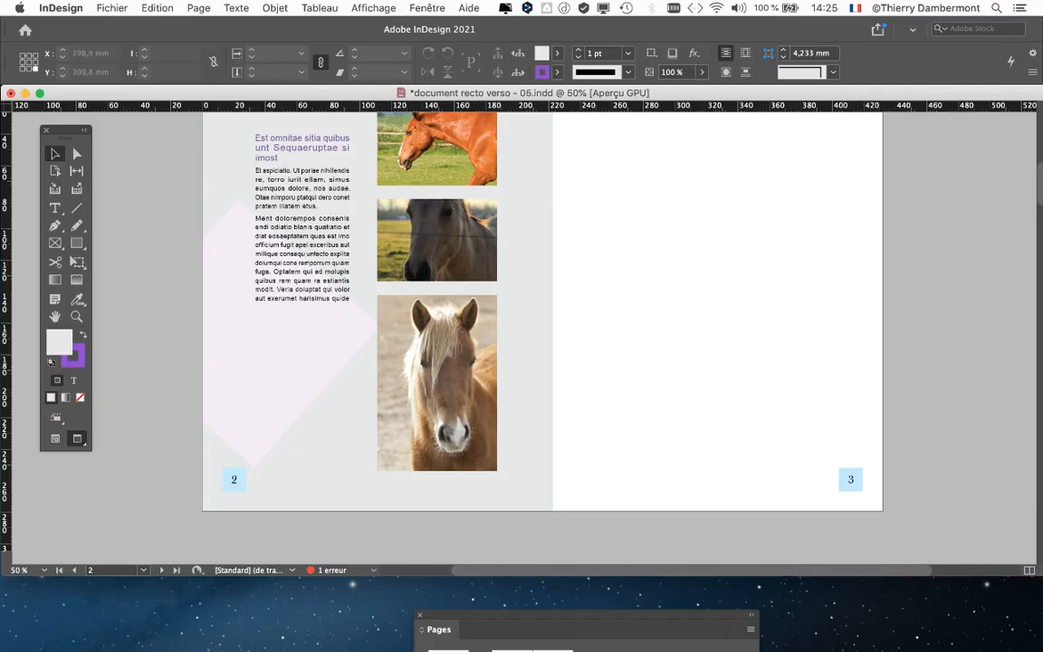
pyautogui.moveTo(587, 615); pyautogui.dragTo(791, 41)
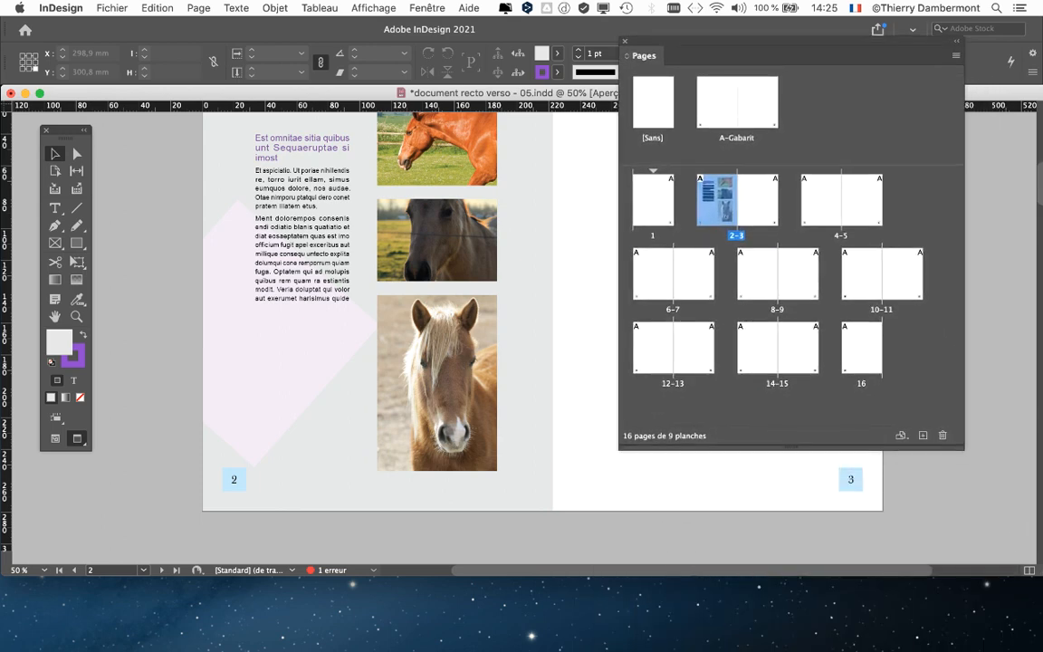
# Save the document under the new name "document recto verso - 06.indd" in the Dossier intro - 11 folder.
pyautogui.click(112, 7)
pyautogui.click(140, 120)
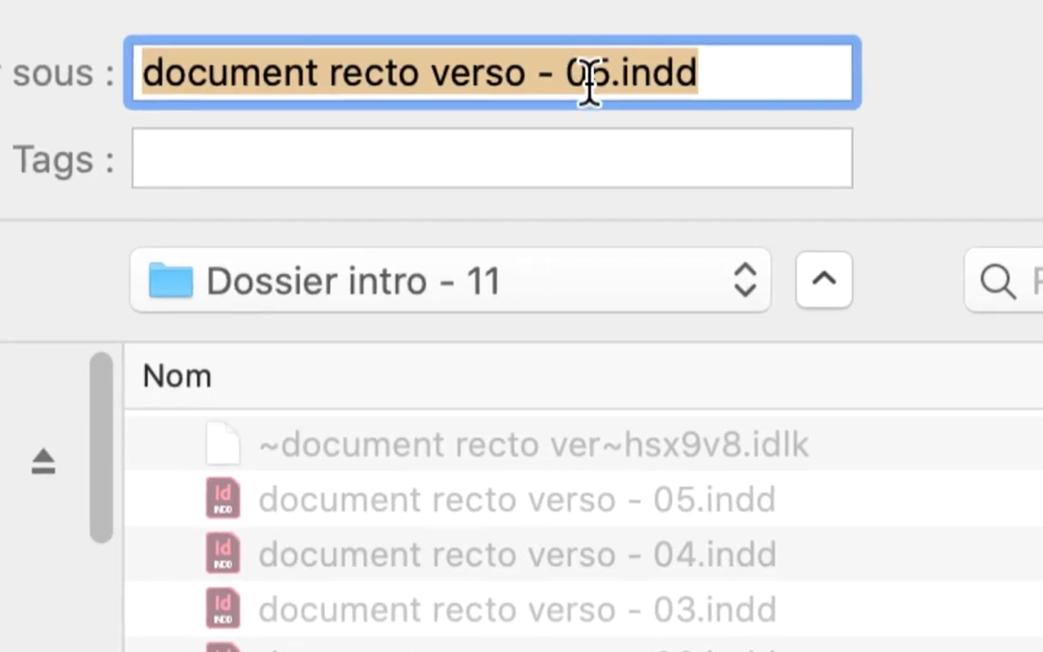
pyautogui.click(548, 35)
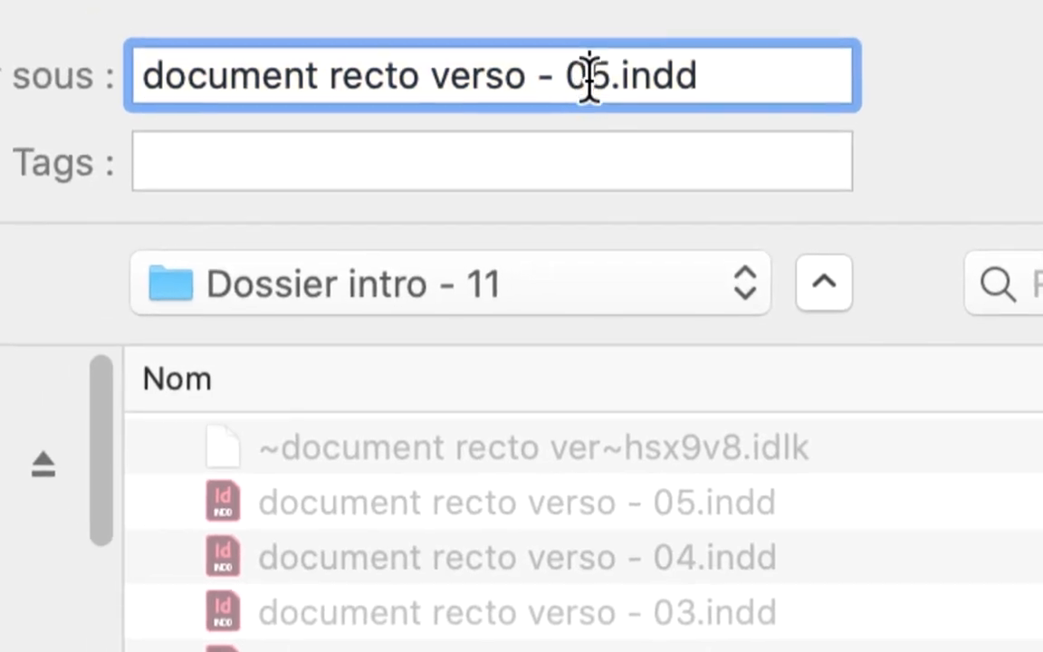
pyautogui.hotkey('shift', 'Right')
pyautogui.write('6')
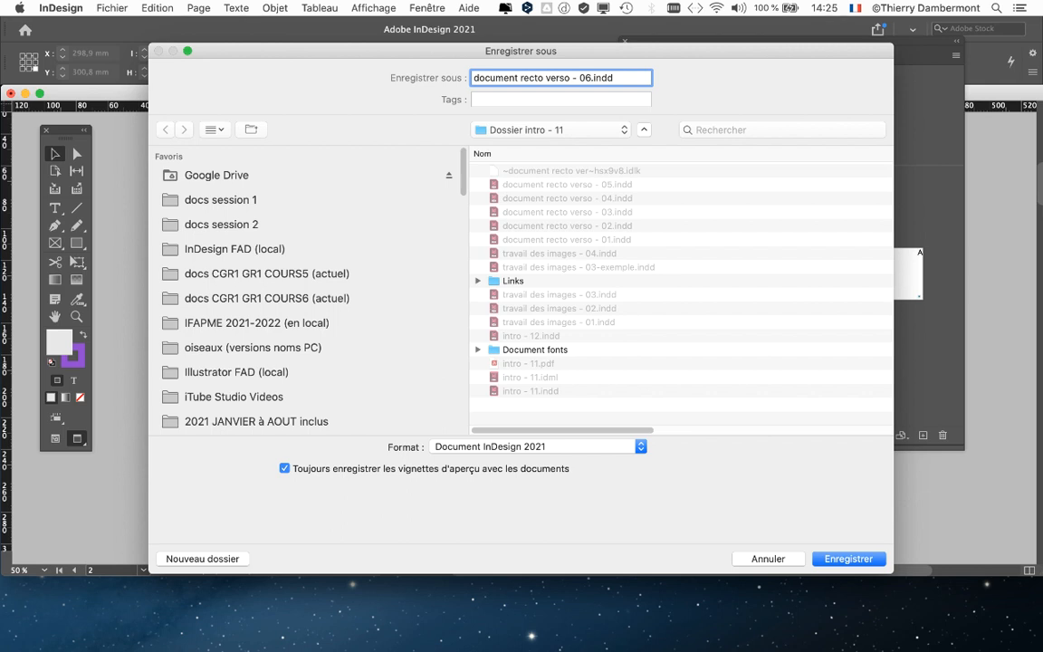
pyautogui.press('Return')
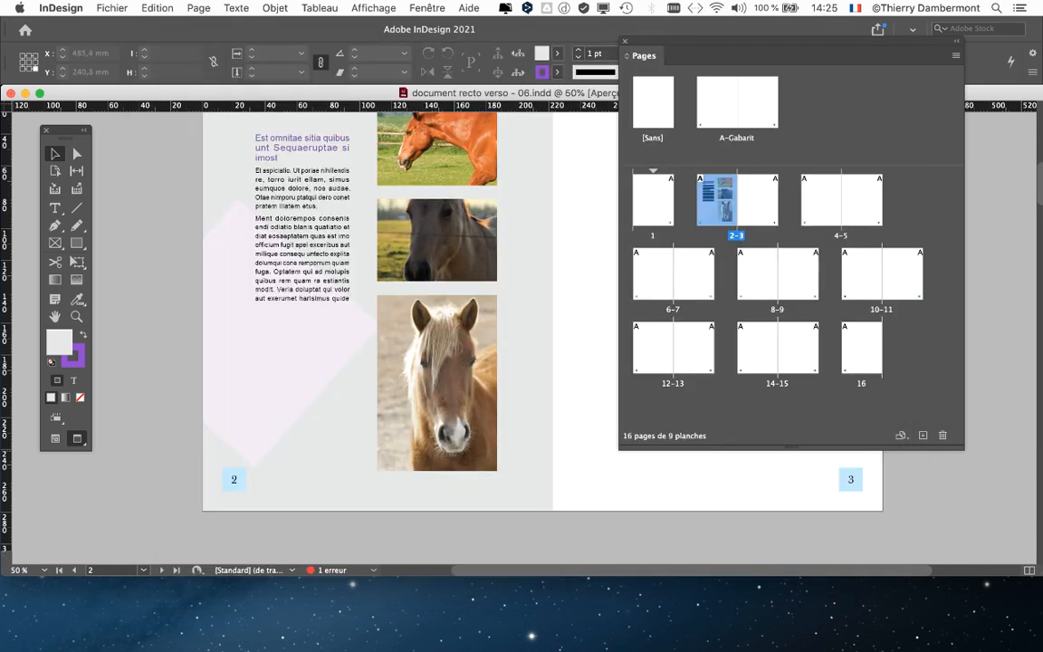